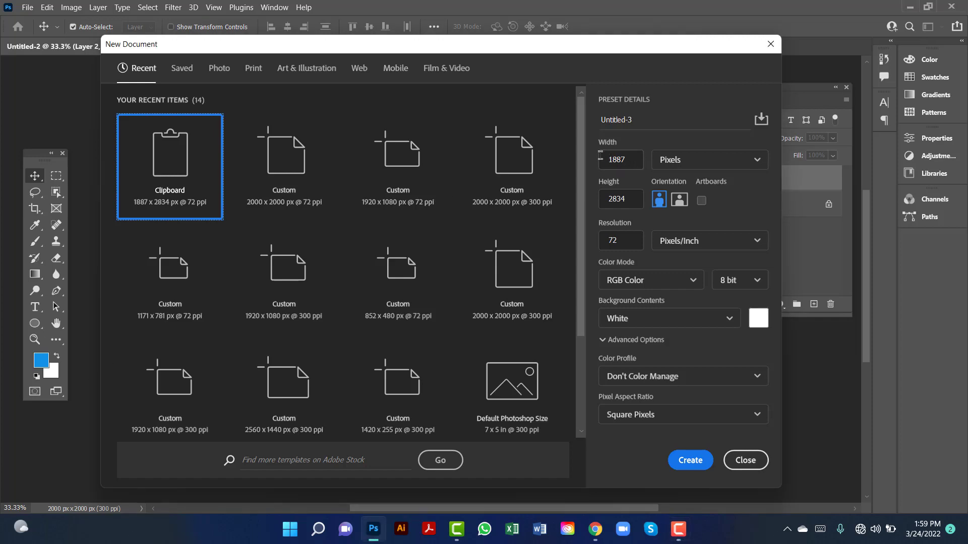
# Step: Create a new document 2000 pixels wide and 2000 pixels high at a resolution of 300 pixels/inch
pyautogui.moveTo(628, 158); pyautogui.dragTo(605, 155)
pyautogui.write('2000')
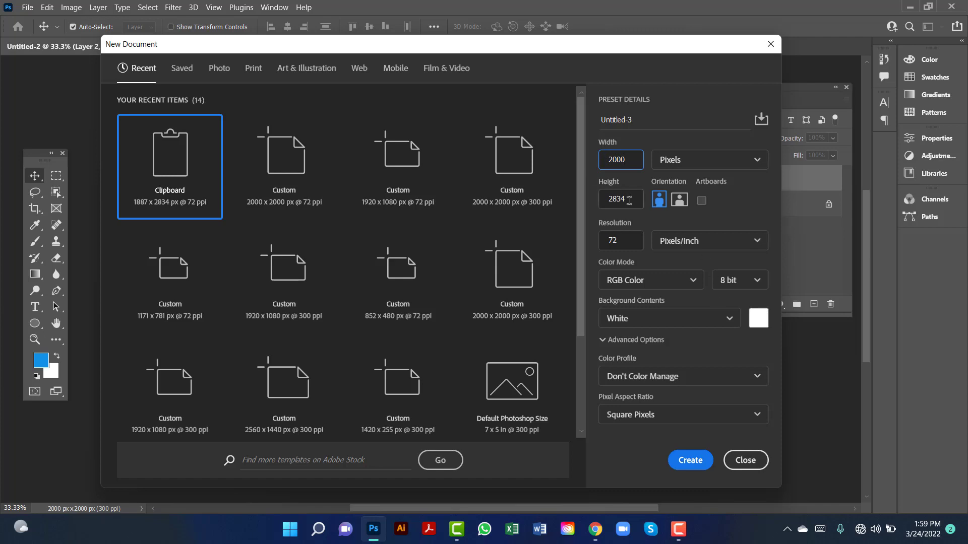
pyautogui.moveTo(629, 200); pyautogui.dragTo(605, 199)
pyautogui.write('2000')
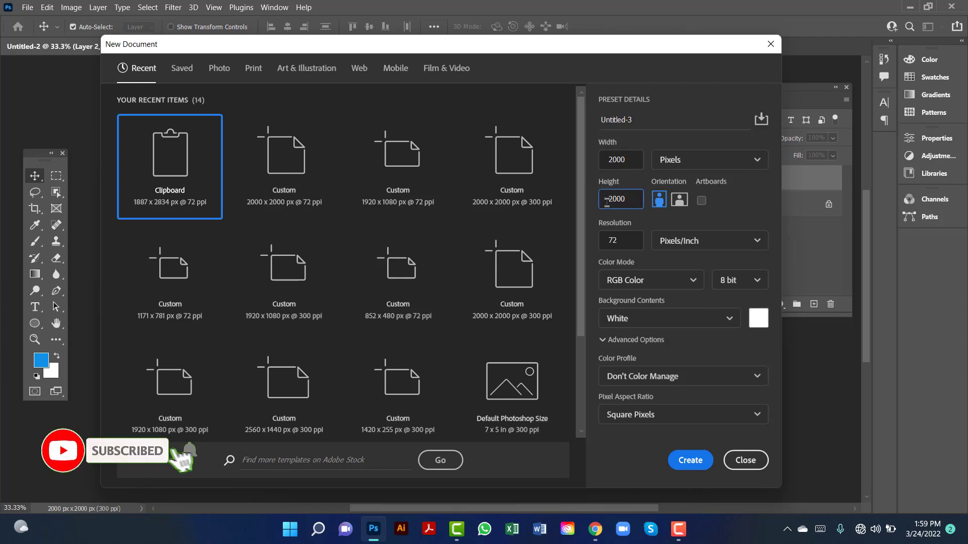
pyautogui.moveTo(633, 241); pyautogui.dragTo(603, 241)
pyautogui.write('300')
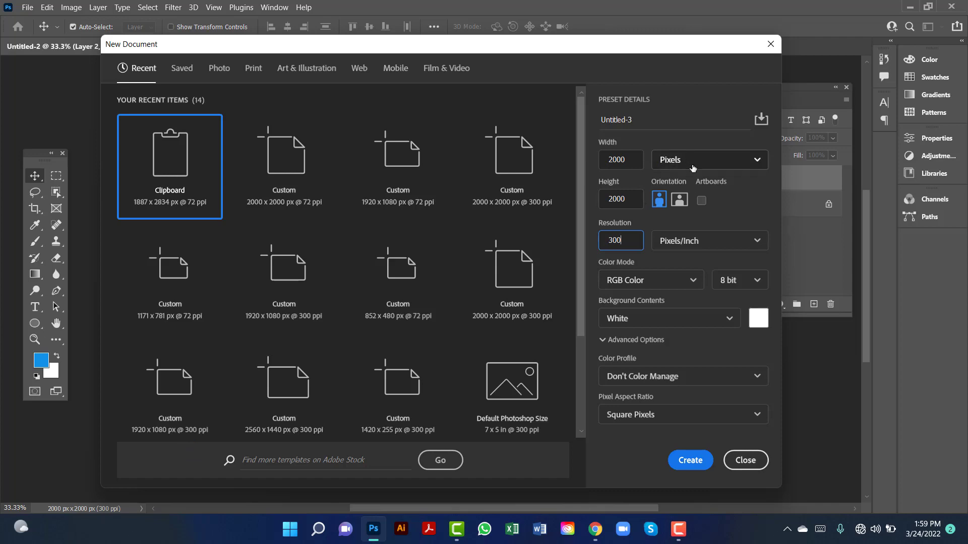
pyautogui.click(692, 468)
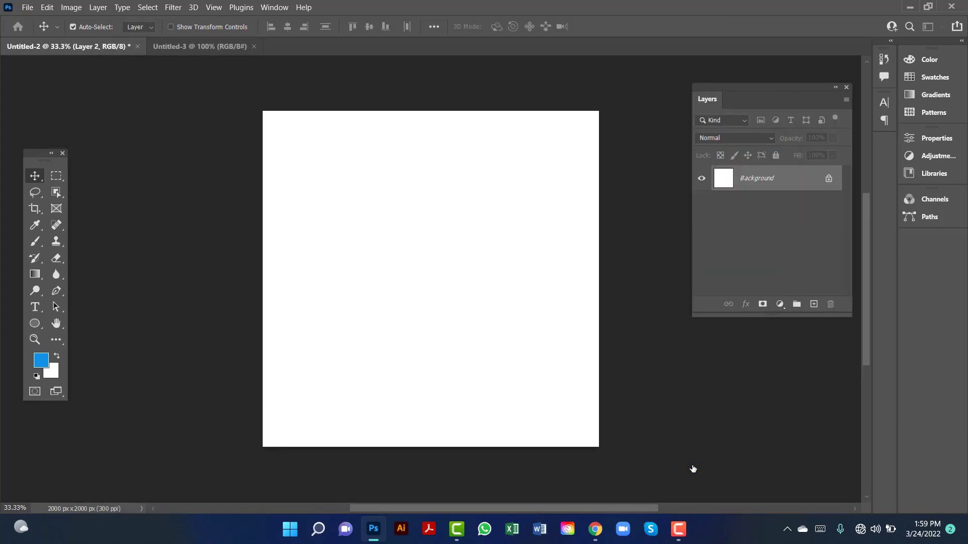
# Step: Draw a blue rectangle of about 2053 × 2105 px that covers the whole canvas
pyautogui.click(34, 323)
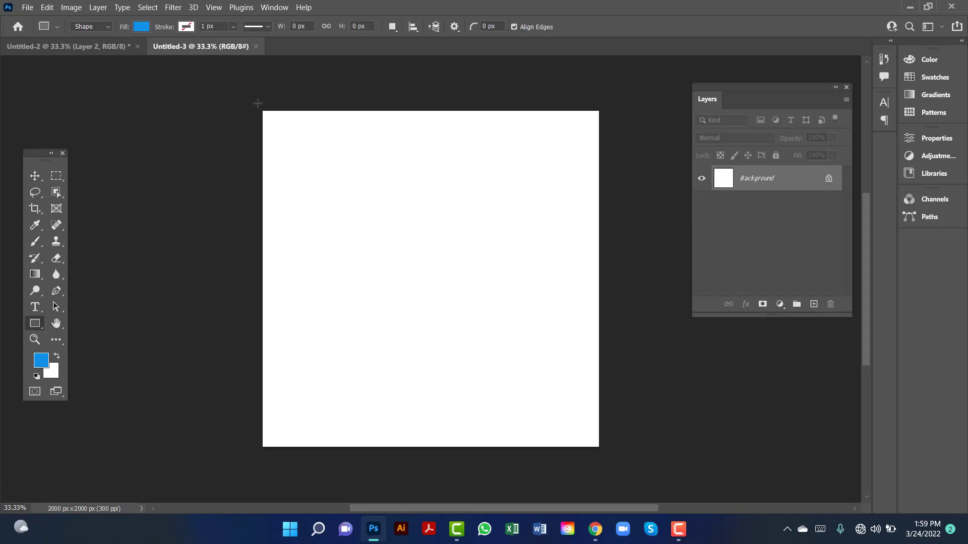
pyautogui.moveTo(258, 103); pyautogui.dragTo(603, 457)
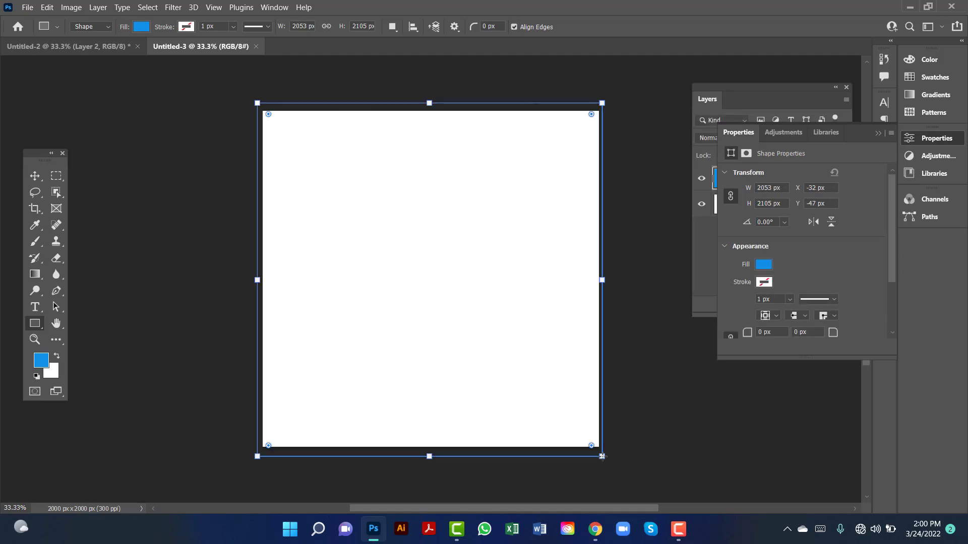
pyautogui.click(876, 134)
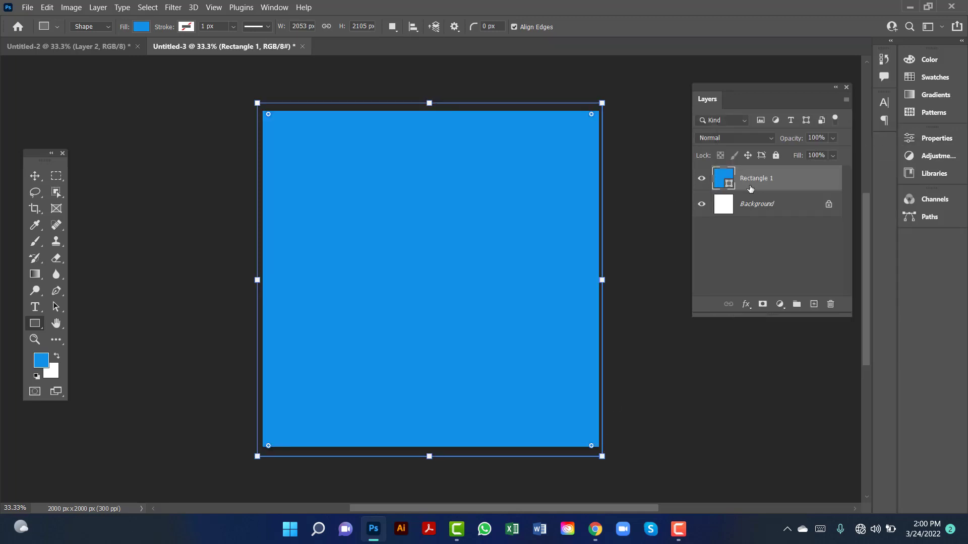
pyautogui.rightClick(812, 182)
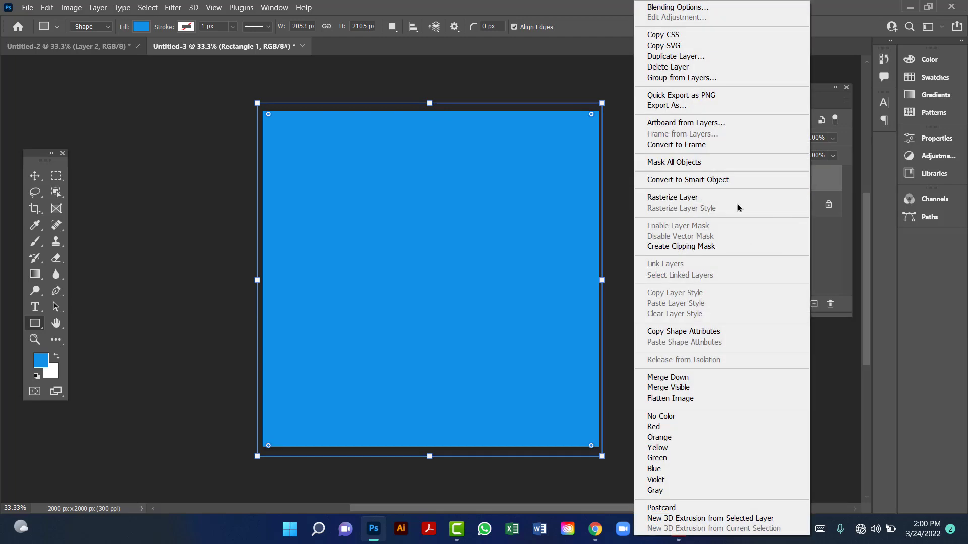
pyautogui.click(827, 180)
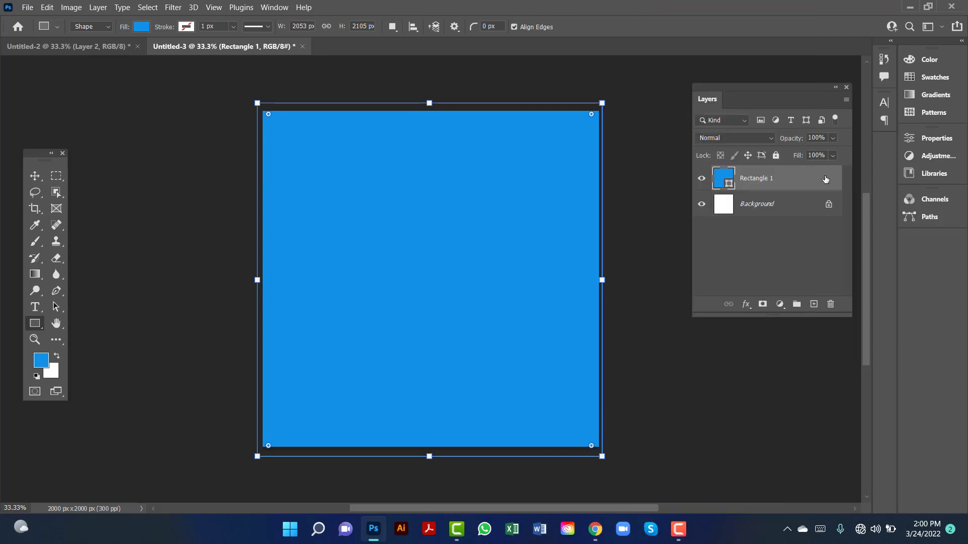
# Step: Add a Gradient Overlay to the rectangle layer using the Blue_20 preset from the Blues gradients
pyautogui.click(35, 176)
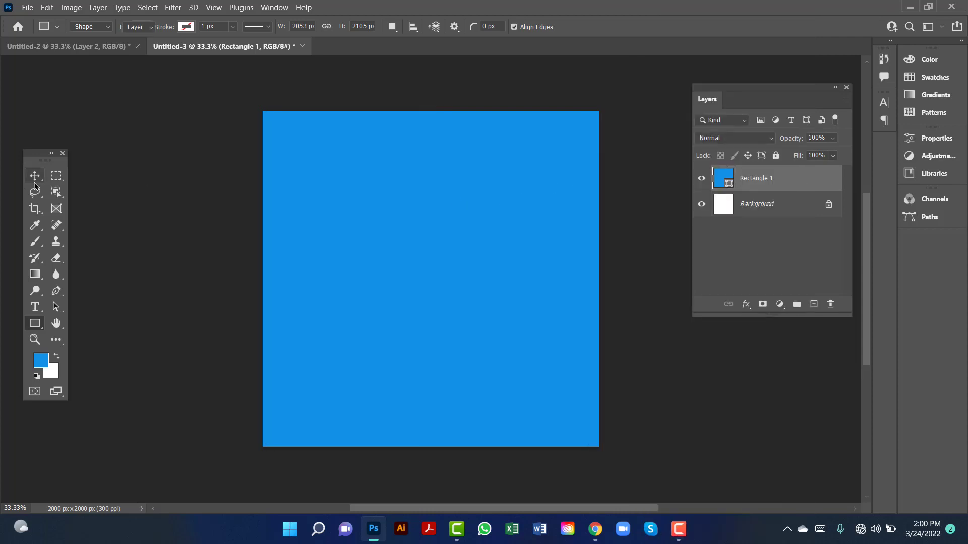
pyautogui.doubleClick(792, 178)
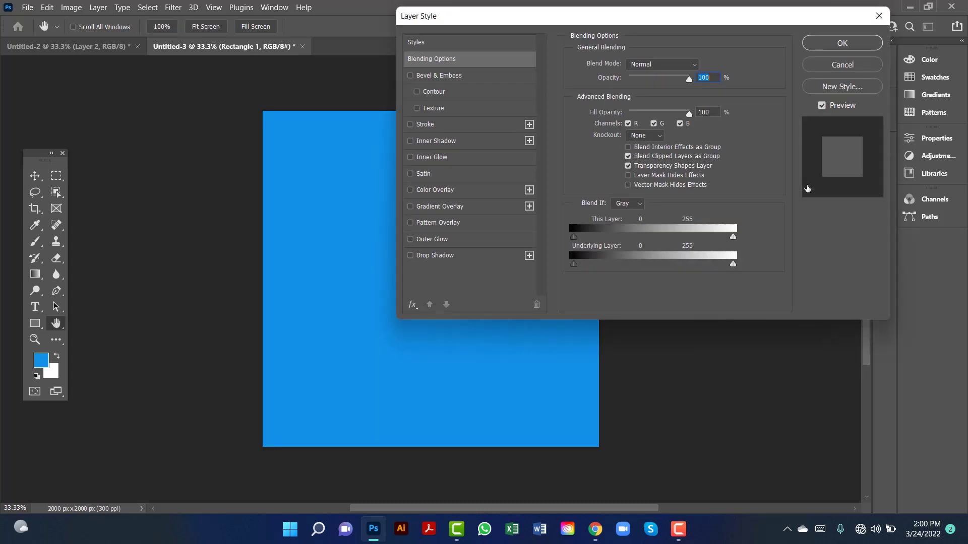
pyautogui.click(457, 212)
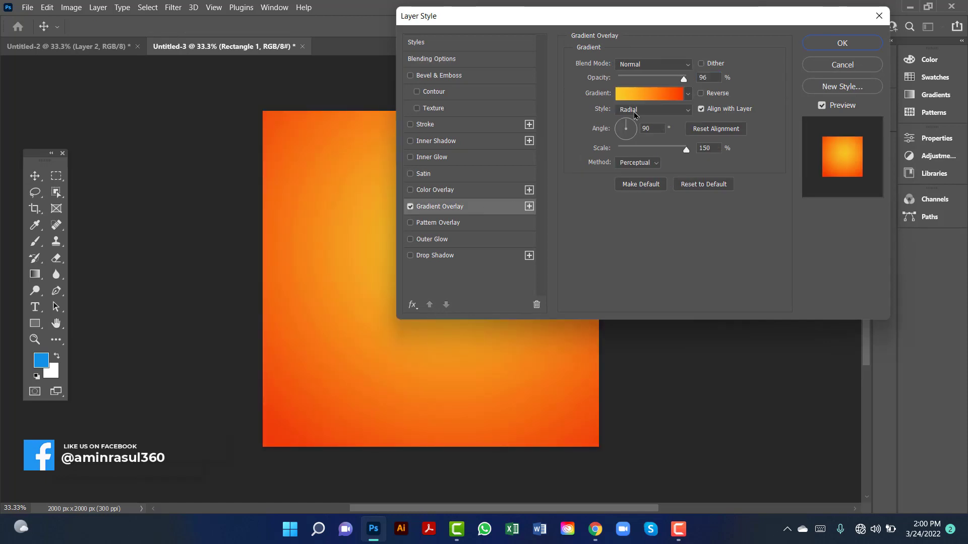
pyautogui.click(689, 94)
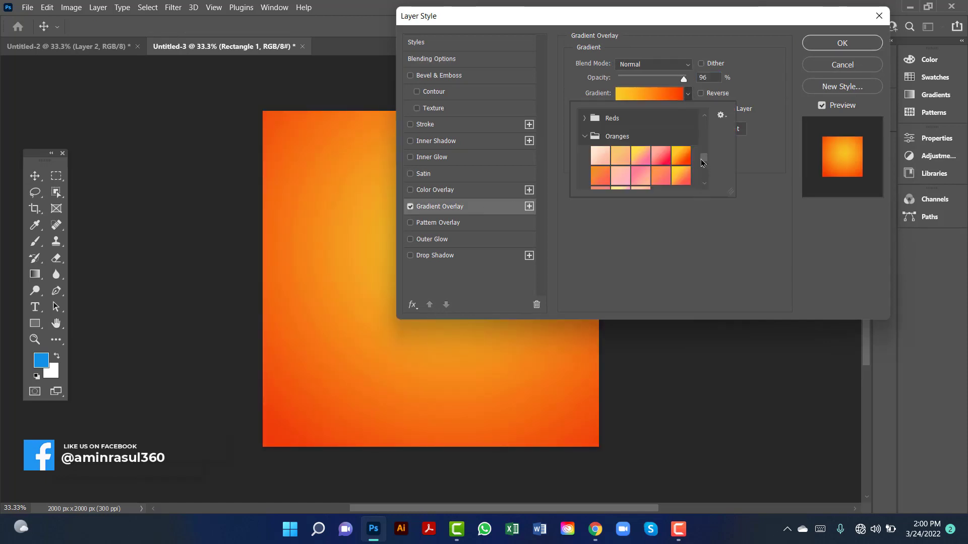
pyautogui.moveTo(704, 161); pyautogui.dragTo(692, 135)
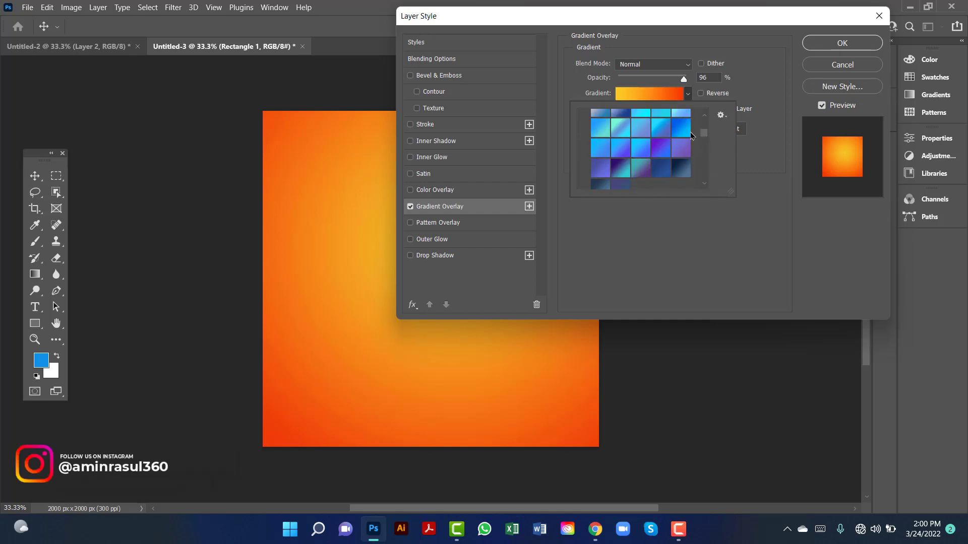
pyautogui.click(688, 126)
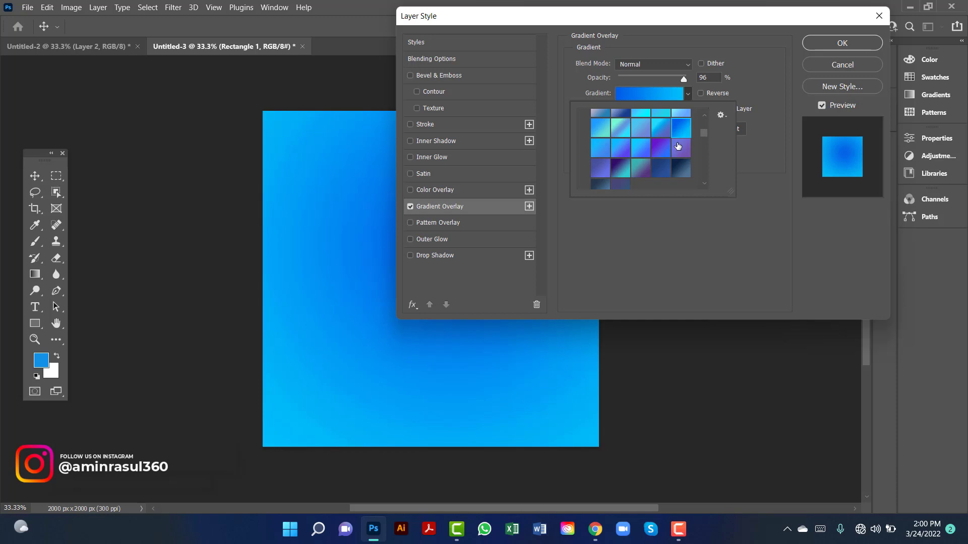
# Step: Swap the overlay gradient's color stops so light blue 00c0fa sits at 0% and dark blue 015eea at 100%
pyautogui.click(649, 93)
pyautogui.click(649, 93)
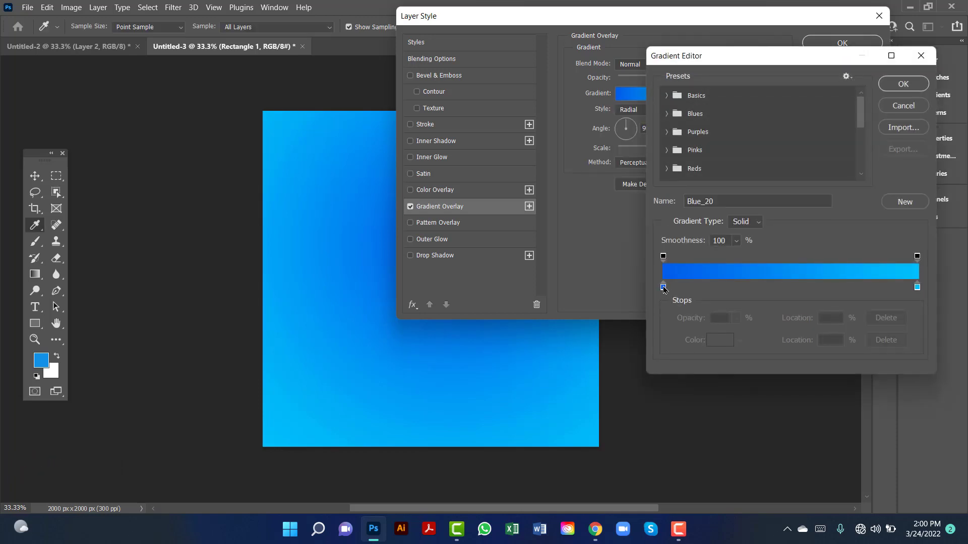
pyautogui.moveTo(664, 288); pyautogui.dragTo(844, 287)
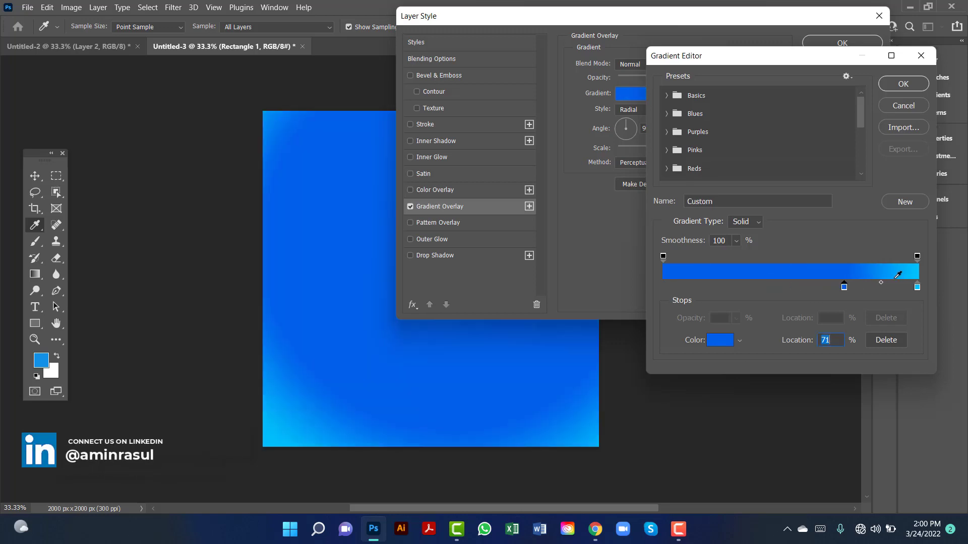
pyautogui.moveTo(916, 289); pyautogui.dragTo(663, 288)
pyautogui.moveTo(845, 293); pyautogui.dragTo(921, 290)
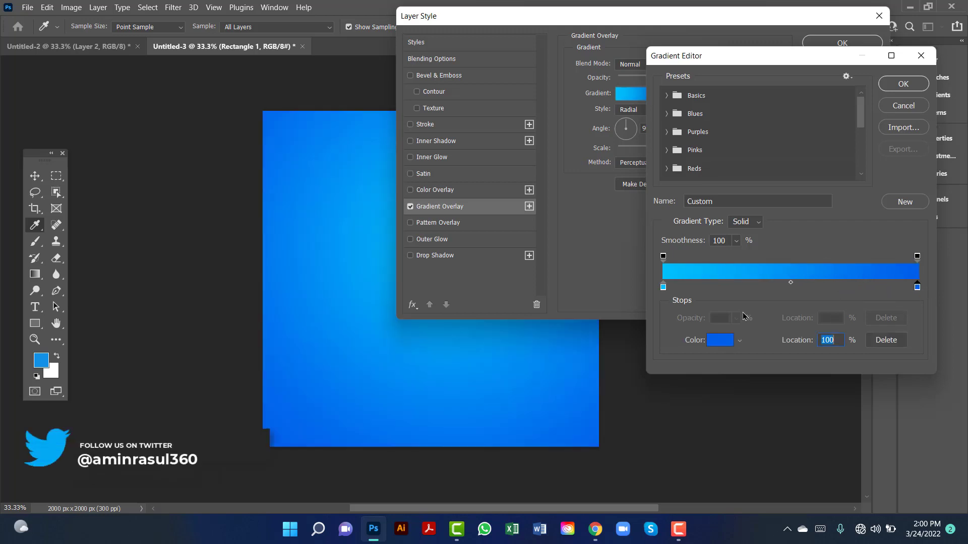
pyautogui.doubleClick(663, 289)
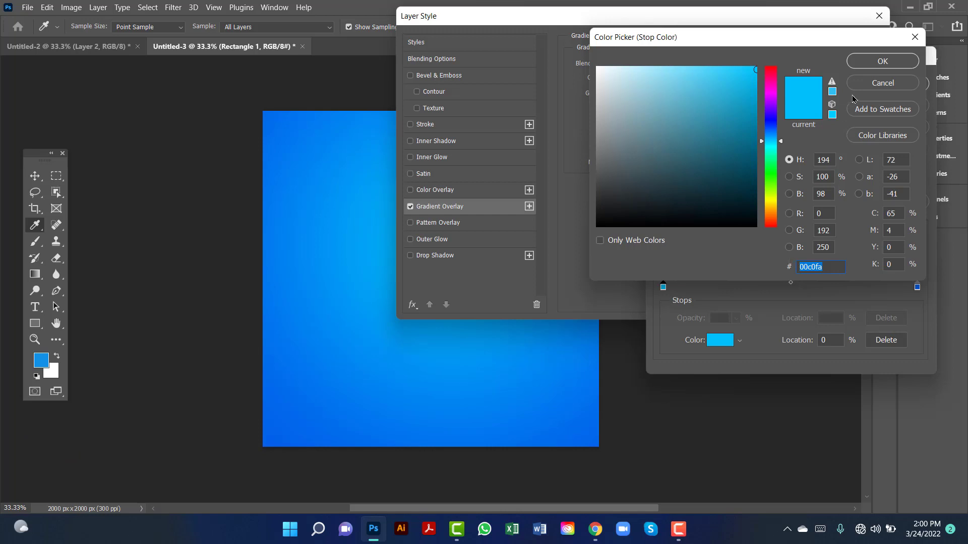
pyautogui.click(877, 63)
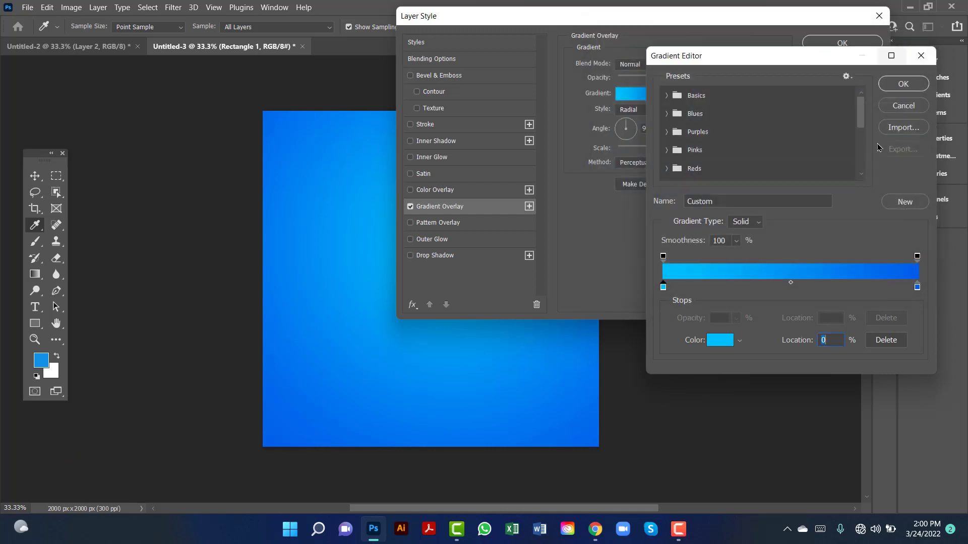
pyautogui.doubleClick(917, 288)
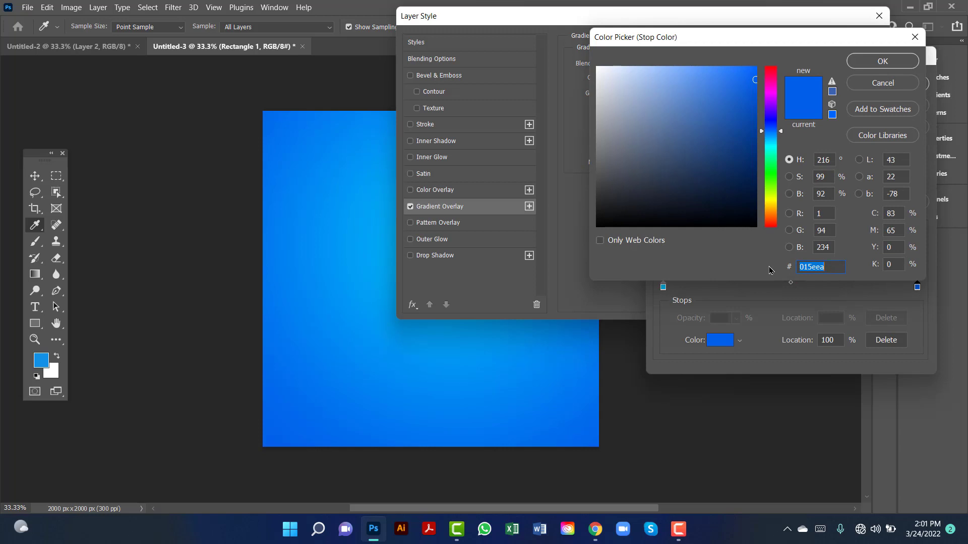
pyautogui.click(880, 62)
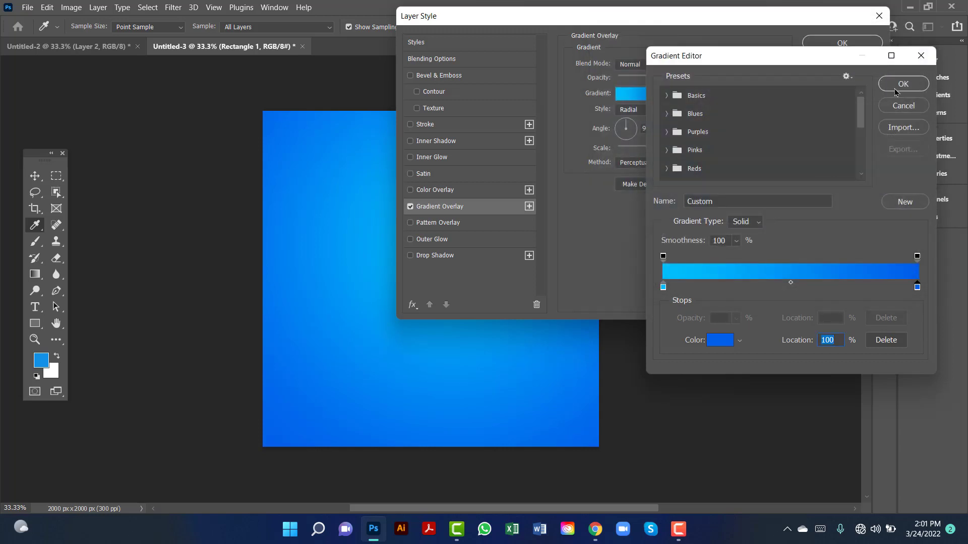
pyautogui.click(895, 91)
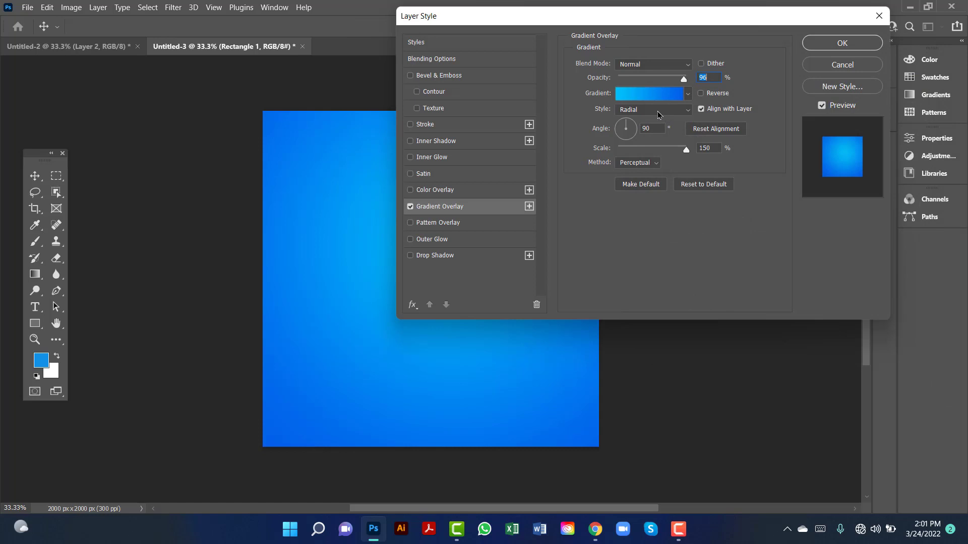
# Step: Use the Radial style for the gradient overlay and apply the layer style to the rectangle
pyautogui.click(658, 112)
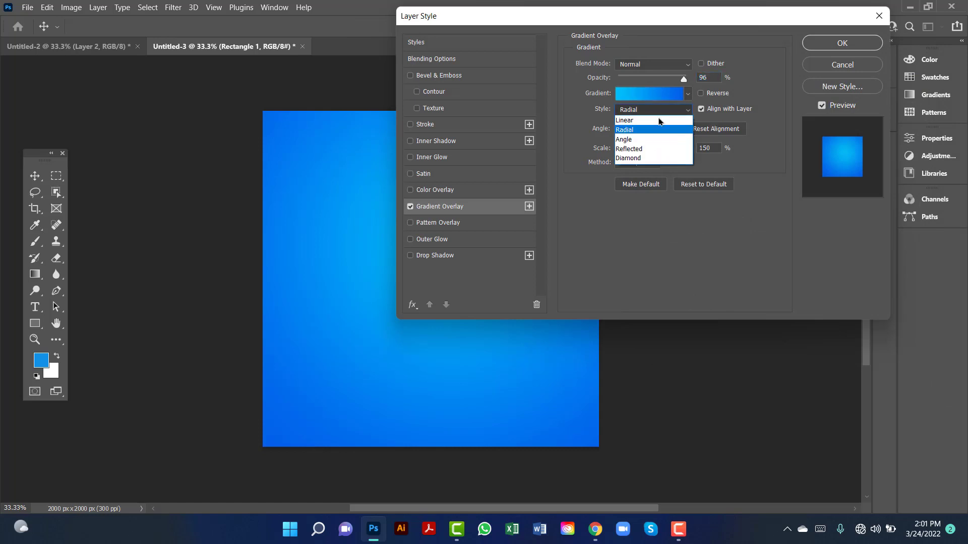
pyautogui.click(650, 131)
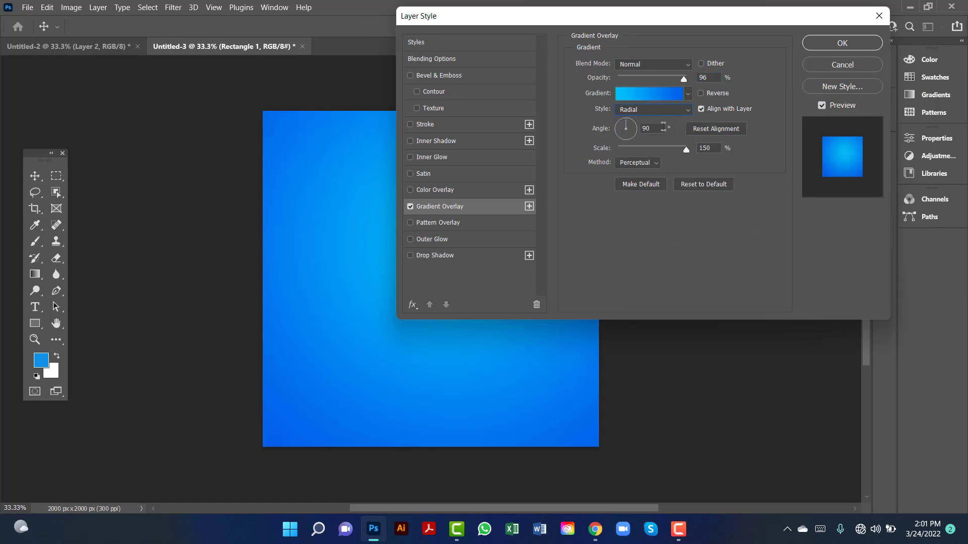
pyautogui.moveTo(653, 128); pyautogui.dragTo(641, 129)
pyautogui.moveTo(711, 149); pyautogui.dragTo(687, 150)
pyautogui.moveTo(685, 83); pyautogui.dragTo(678, 84)
pyautogui.click(835, 42)
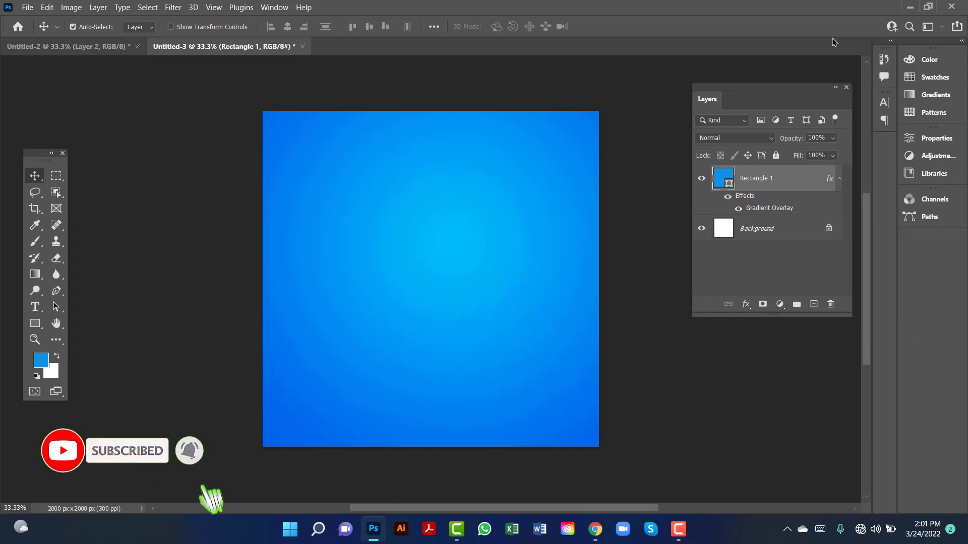
# Step: Unlock the white background layer and group it with the gradient rectangle layer
pyautogui.click(829, 230)
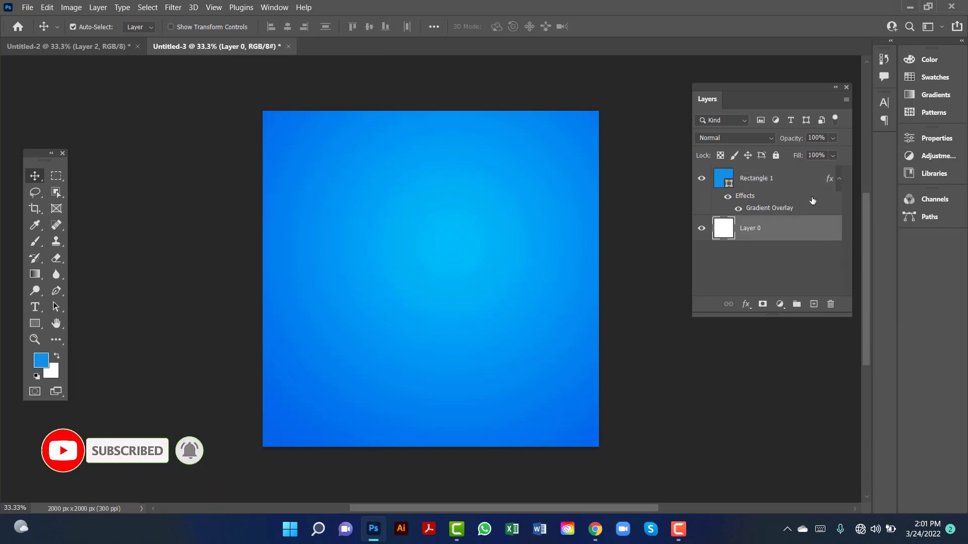
pyautogui.keyDown('shift'); pyautogui.click(799, 183); pyautogui.keyUp('shift')
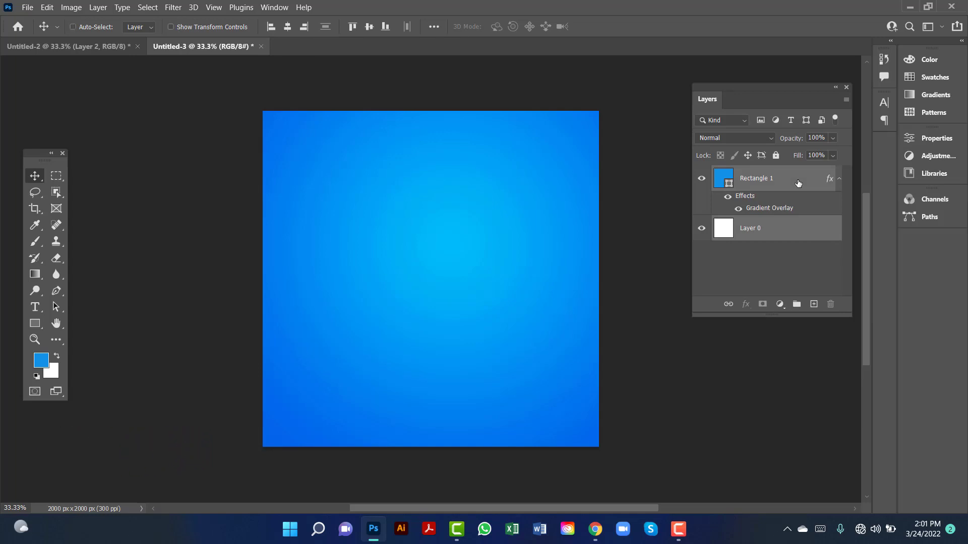
pyautogui.hotkey('ctrl', 'g')
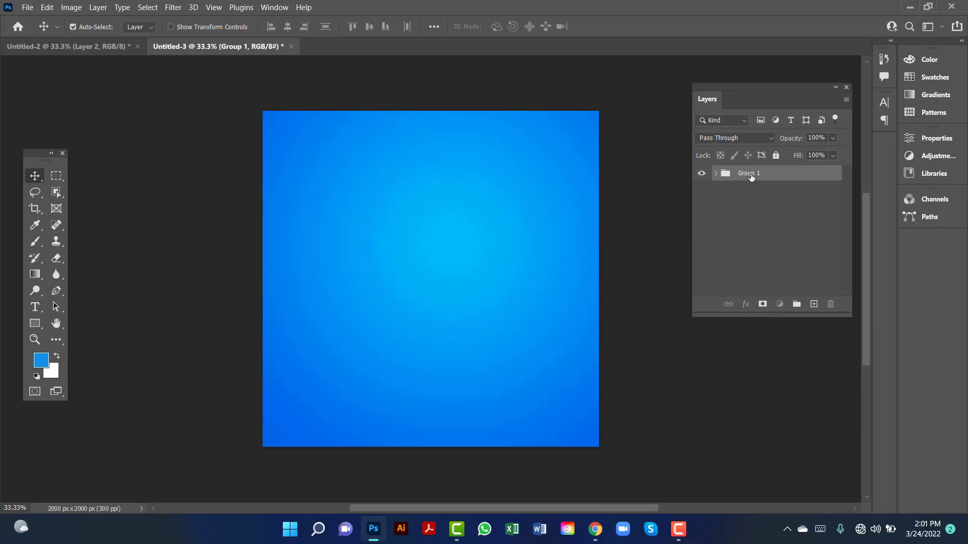
# Step: Rename the new layer group "Background" and lock it completely
pyautogui.doubleClick(749, 173)
pyautogui.write('Background')
pyautogui.press('Return')
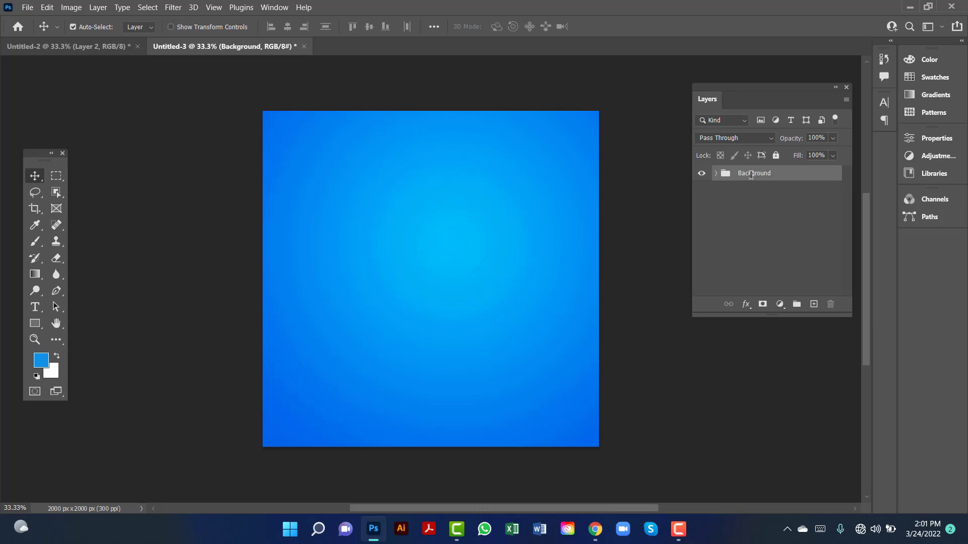
pyautogui.click(775, 155)
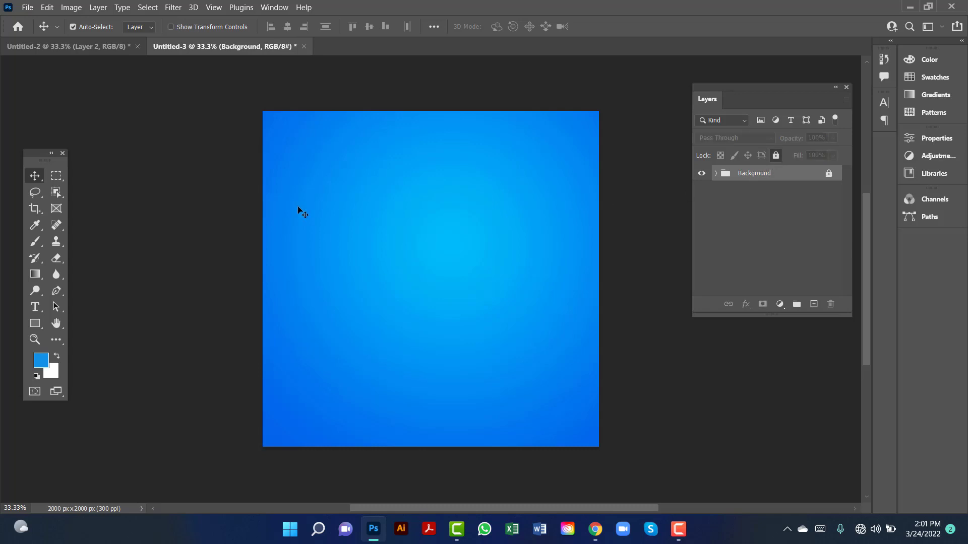
# Step: Draw a five-sided polygon of about 1758 × 1672 px extending past the canvas's upper edge and fill it with white
pyautogui.click(33, 327)
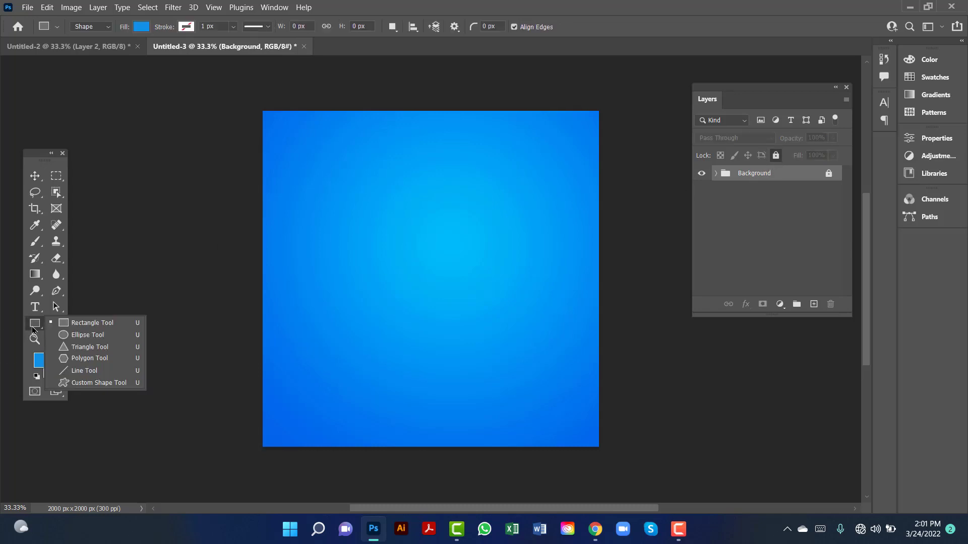
pyautogui.click(96, 361)
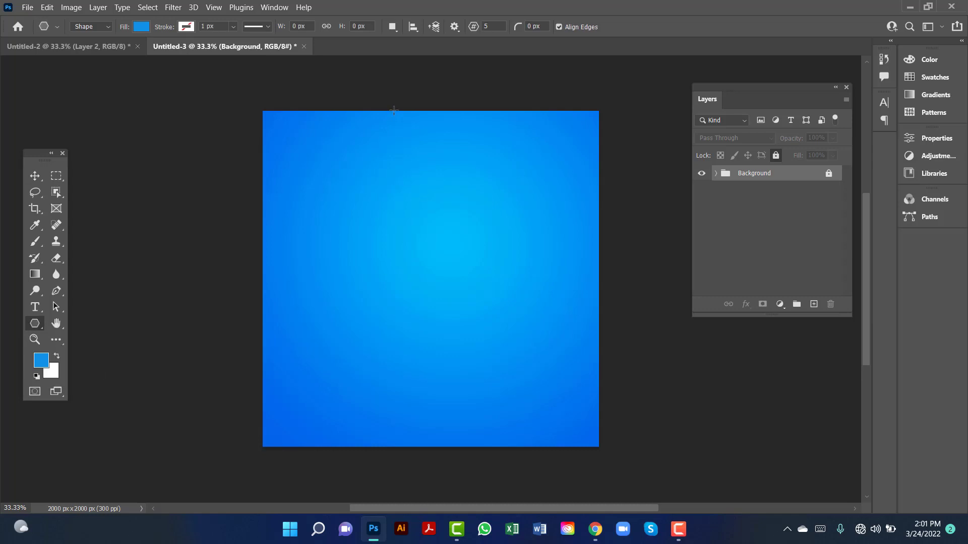
pyautogui.moveTo(392, 103); pyautogui.dragTo(543, 281)
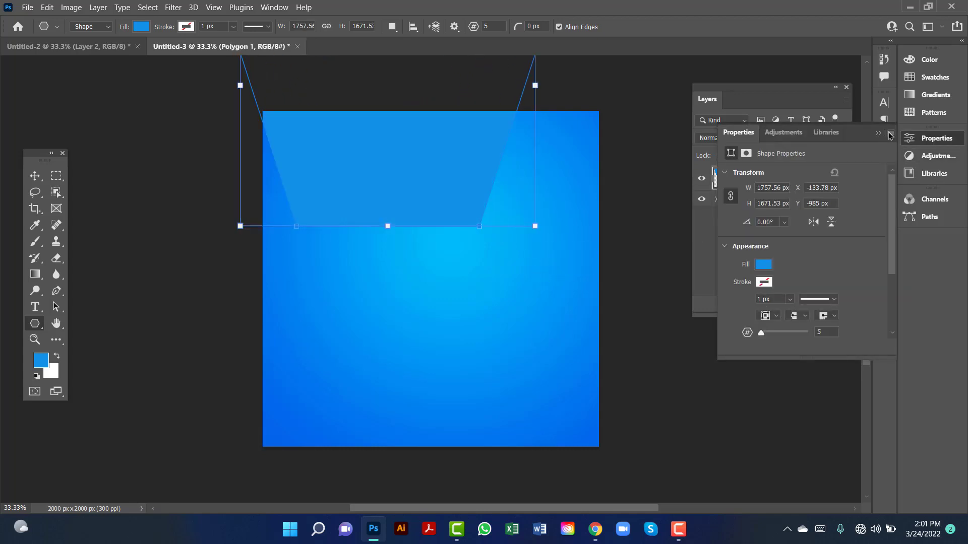
pyautogui.click(143, 27)
pyautogui.click(98, 93)
pyautogui.press('Return')
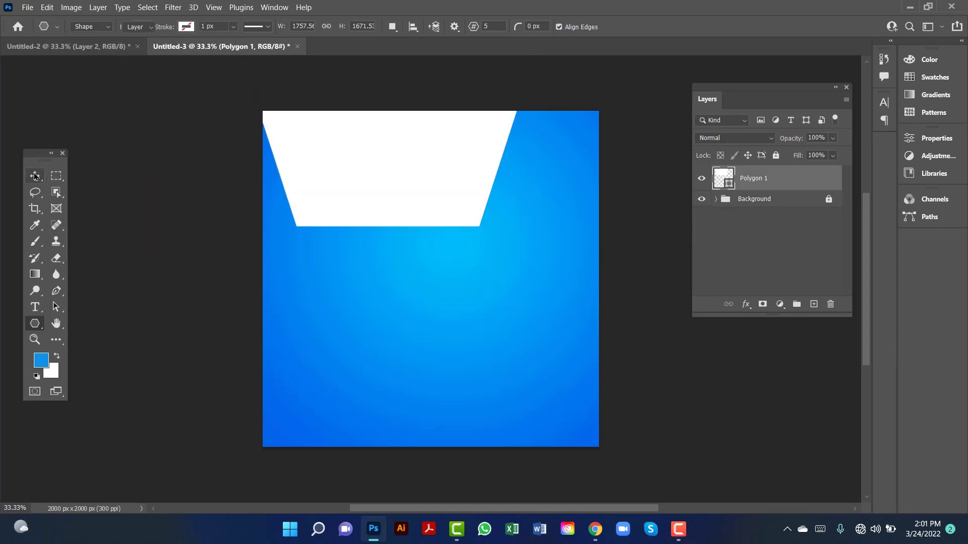
# Step: Move the white polygon toward the canvas's upper right and rotate it clockwise so that one corner points downward
pyautogui.press('v')
pyautogui.moveTo(335, 161); pyautogui.dragTo(455, 217)
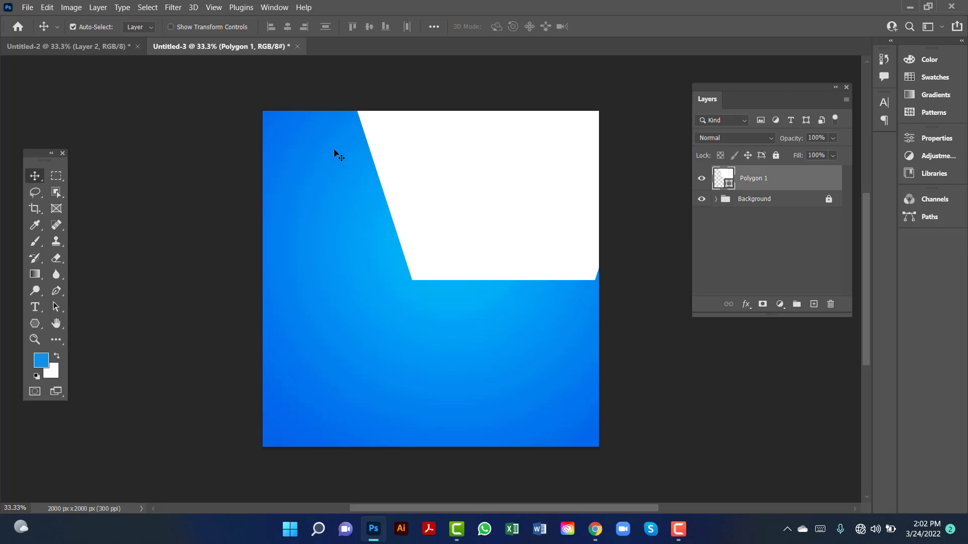
pyautogui.click(48, 8)
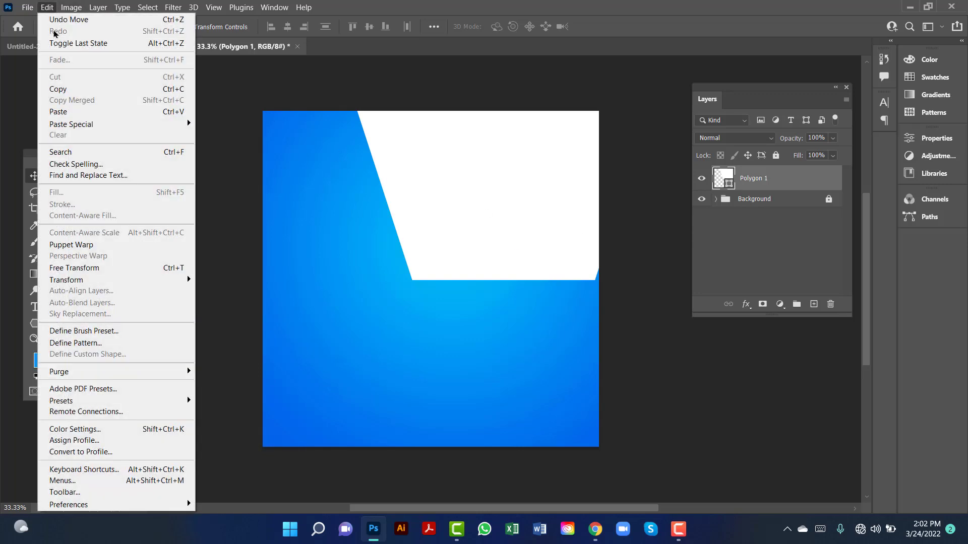
pyautogui.click(101, 267)
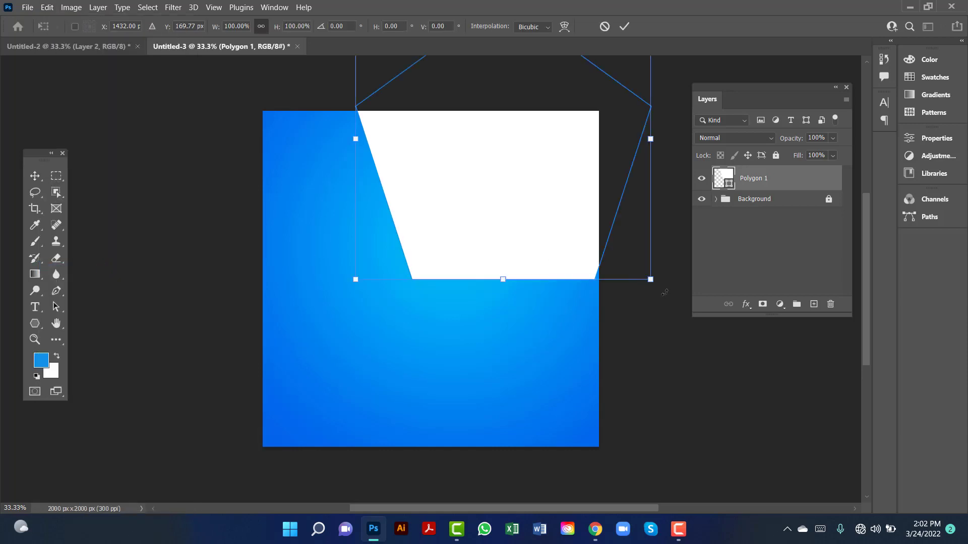
pyautogui.moveTo(665, 293); pyautogui.dragTo(608, 359)
pyautogui.moveTo(486, 206)
pyautogui.mouseDown()
pyautogui.moveTo(491, 231)
pyautogui.moveTo(502, 231)
pyautogui.moveTo(501, 212)
pyautogui.mouseUp()
pyautogui.moveTo(624, 364); pyautogui.dragTo(595, 347)
pyautogui.moveTo(533, 250); pyautogui.dragTo(549, 265)
pyautogui.press('Return')
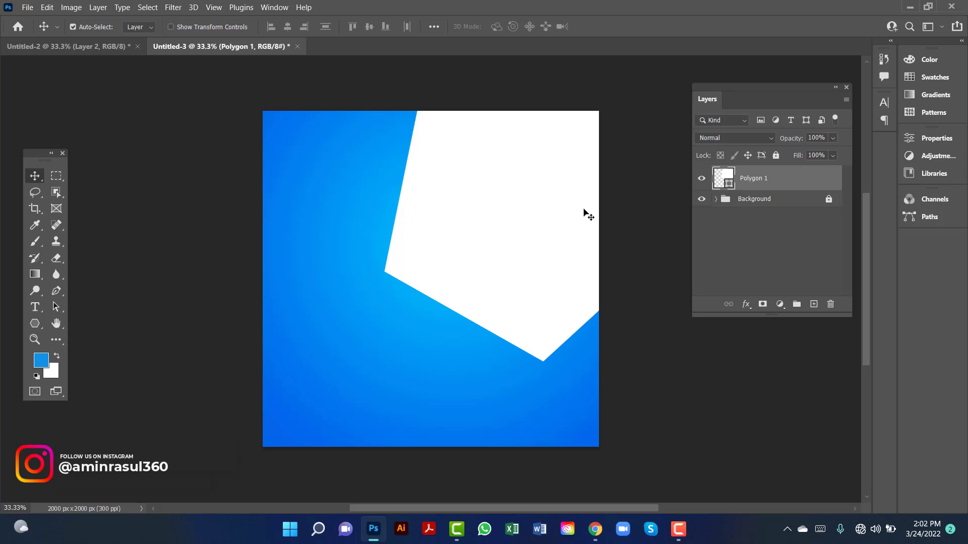
# Step: Rotate the white polygon about 8.8° further clockwise and shift it slightly to the left
pyautogui.hotkey('ctrl', 't')
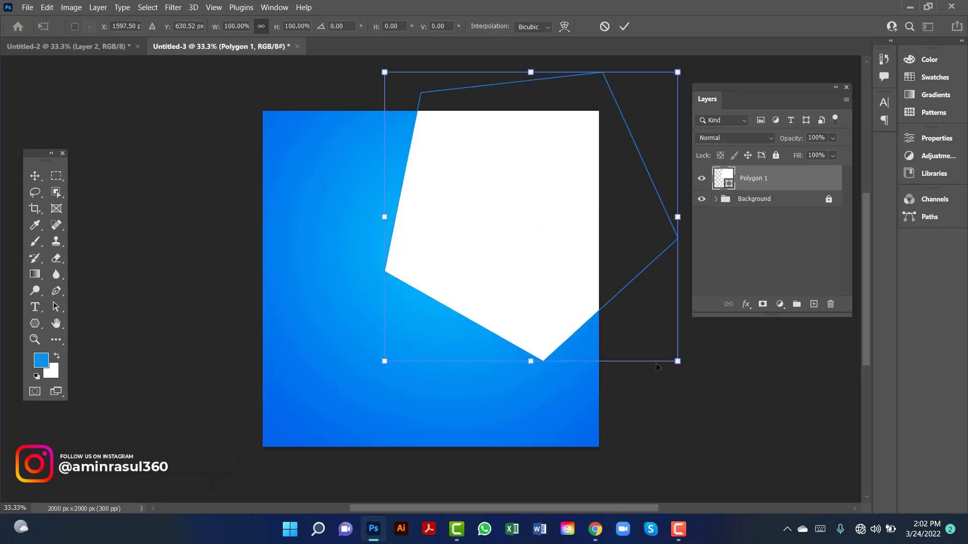
pyautogui.moveTo(692, 379); pyautogui.dragTo(684, 426)
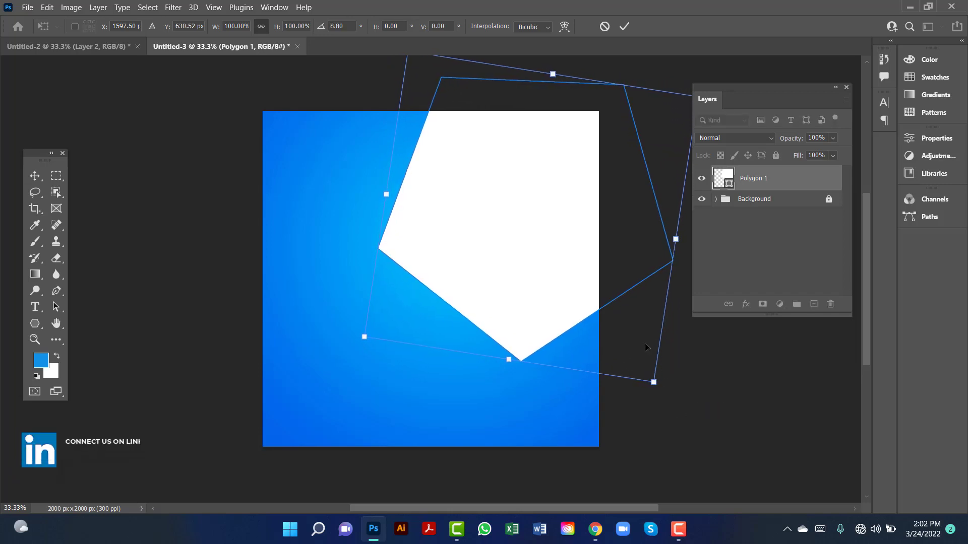
pyautogui.moveTo(577, 301); pyautogui.dragTo(571, 299)
pyautogui.press('Return')
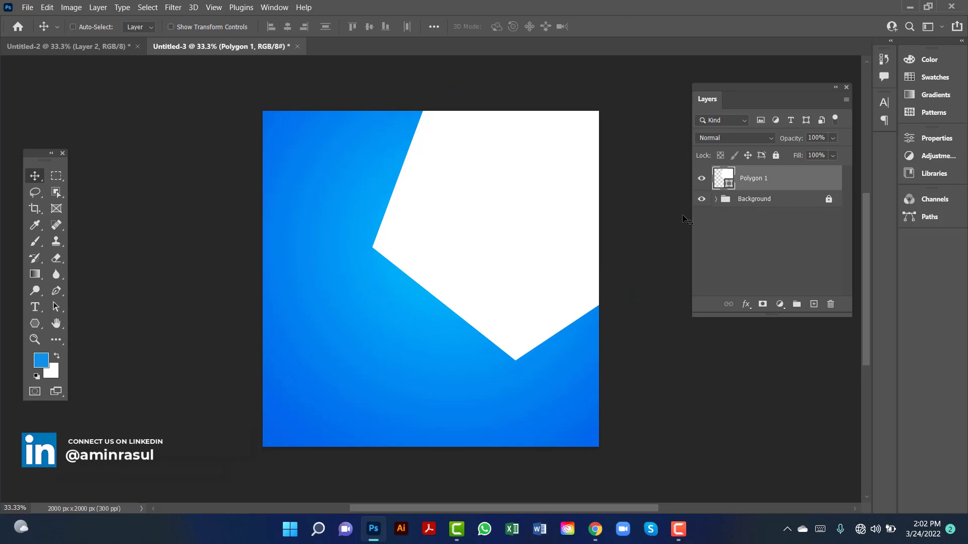
# Step: Duplicate the polygon layer beneath the original and fill the copy with blue #015eea
pyautogui.hotkey('ctrl', 'j')
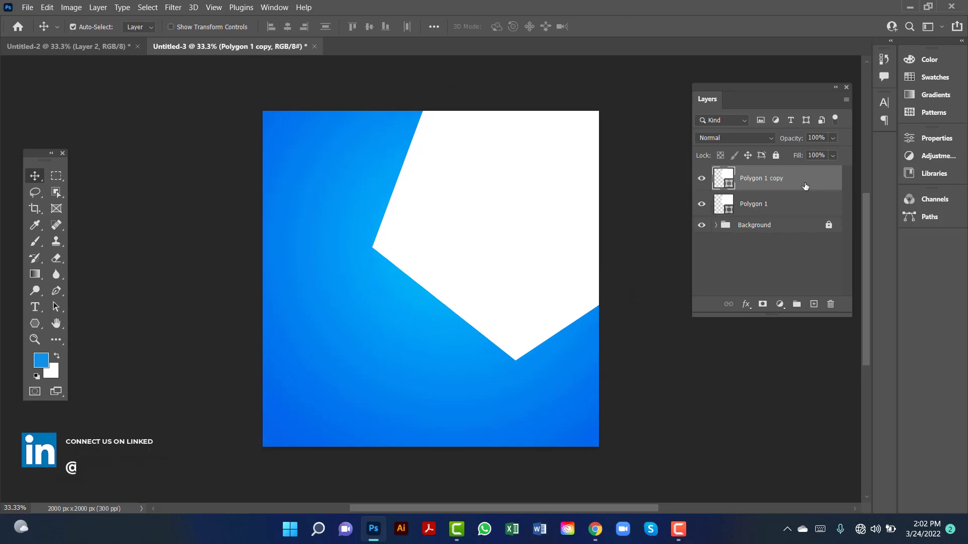
pyautogui.moveTo(806, 185); pyautogui.dragTo(804, 211)
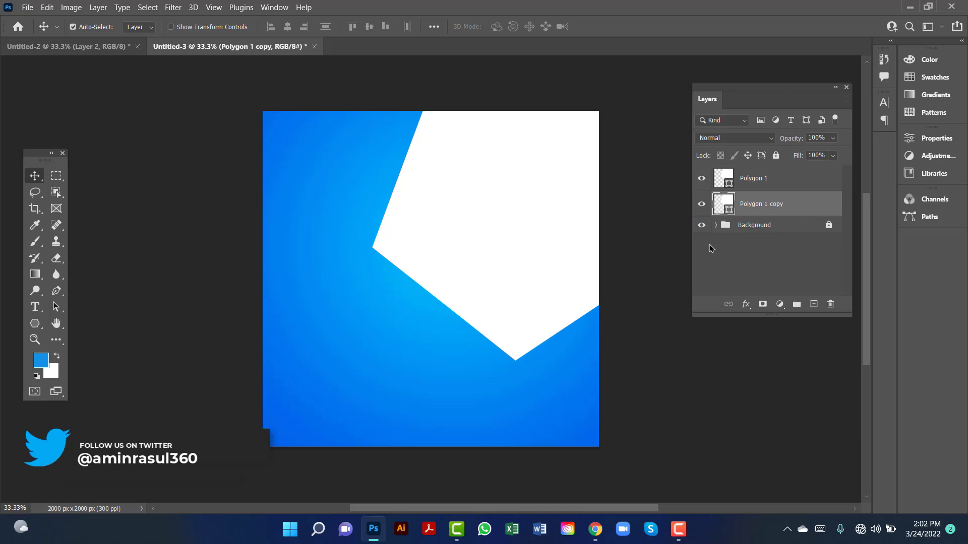
pyautogui.click(35, 323)
pyautogui.click(142, 27)
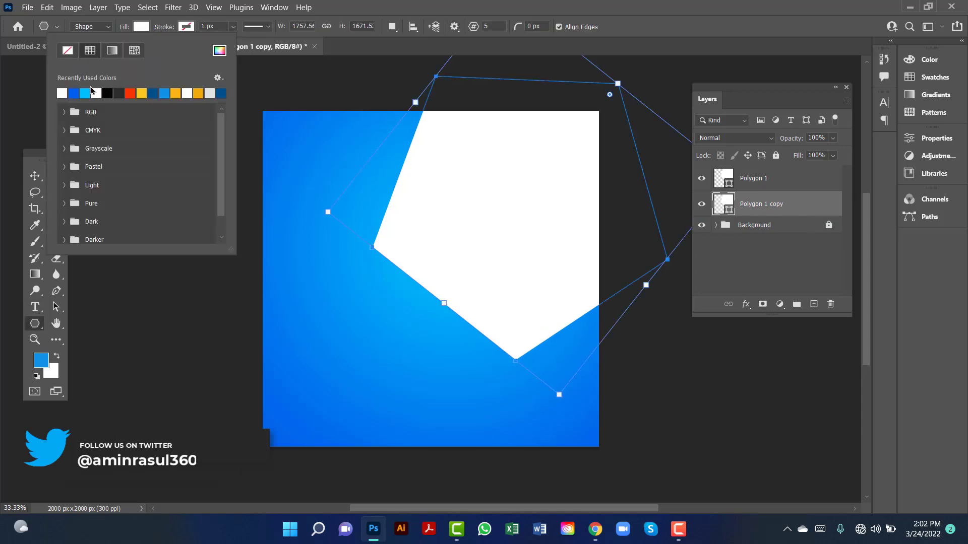
pyautogui.click(73, 93)
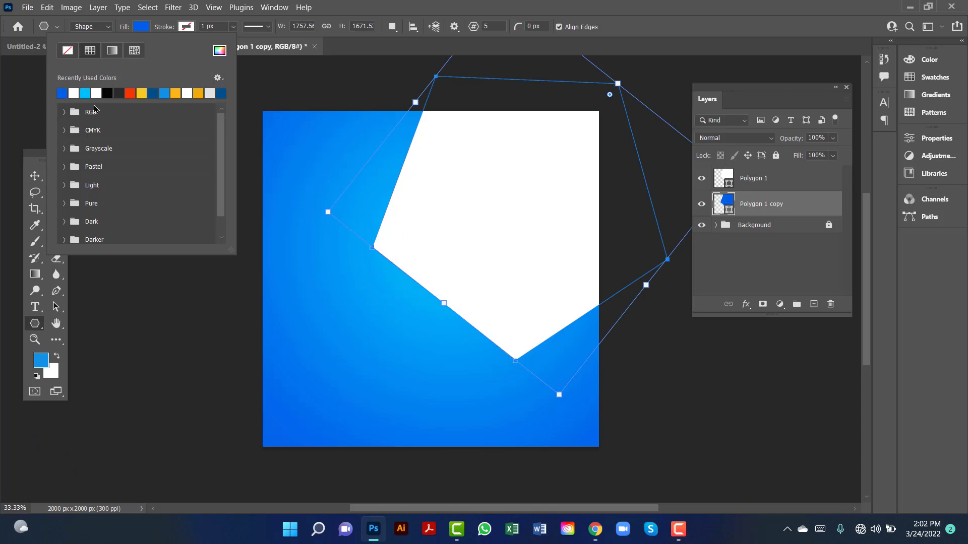
pyautogui.click(147, 31)
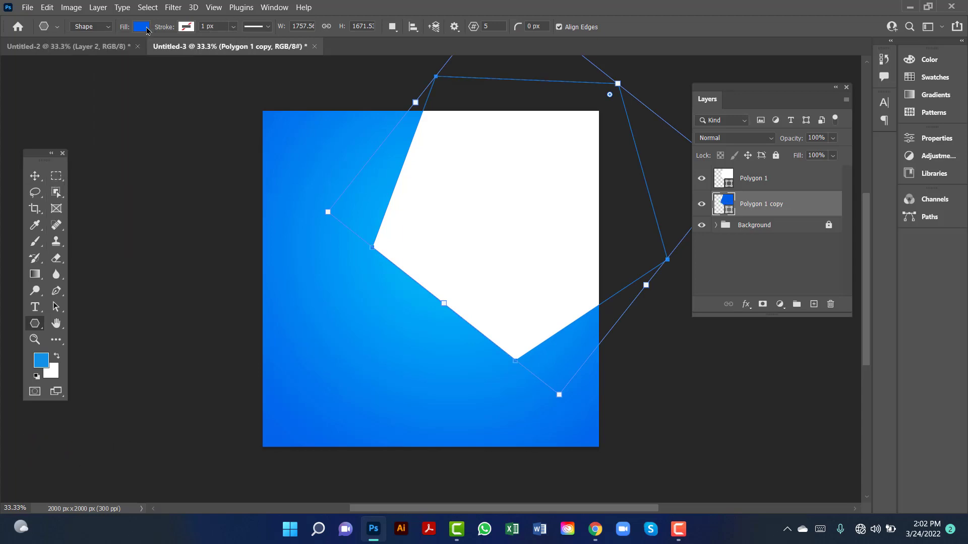
pyautogui.click(147, 30)
pyautogui.click(220, 50)
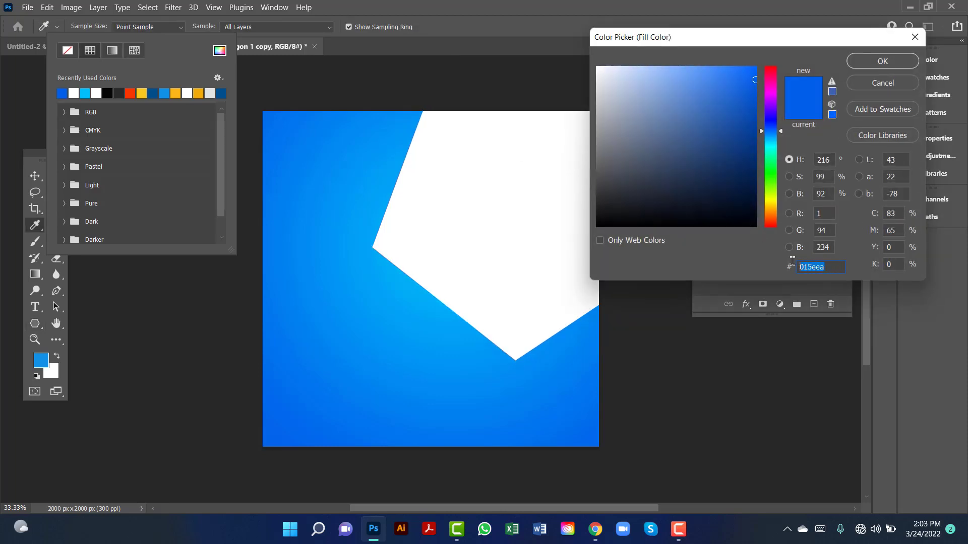
pyautogui.click(883, 61)
# Step: Nudge the blue polygon copy down and left so that it forms a border below the white polygon
pyautogui.click(33, 176)
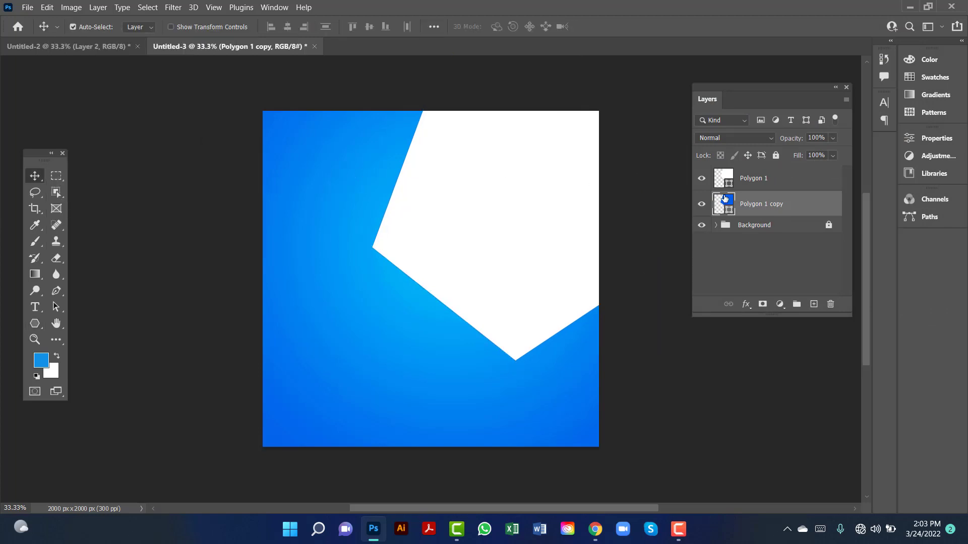
pyautogui.press('Down')
pyautogui.press('Down')
pyautogui.press('Down')
pyautogui.press('Down')
pyautogui.press('Down')
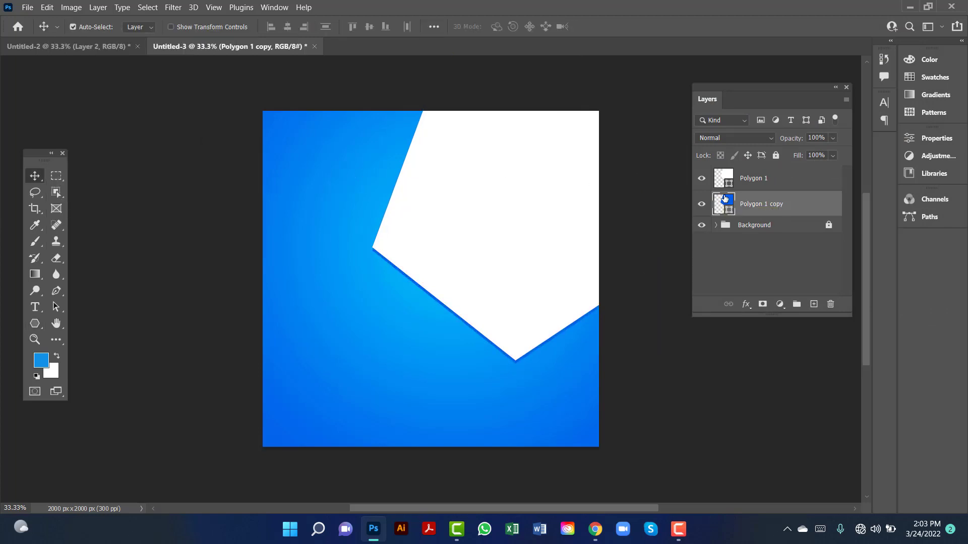
pyautogui.press('Down')
pyautogui.press('Down')
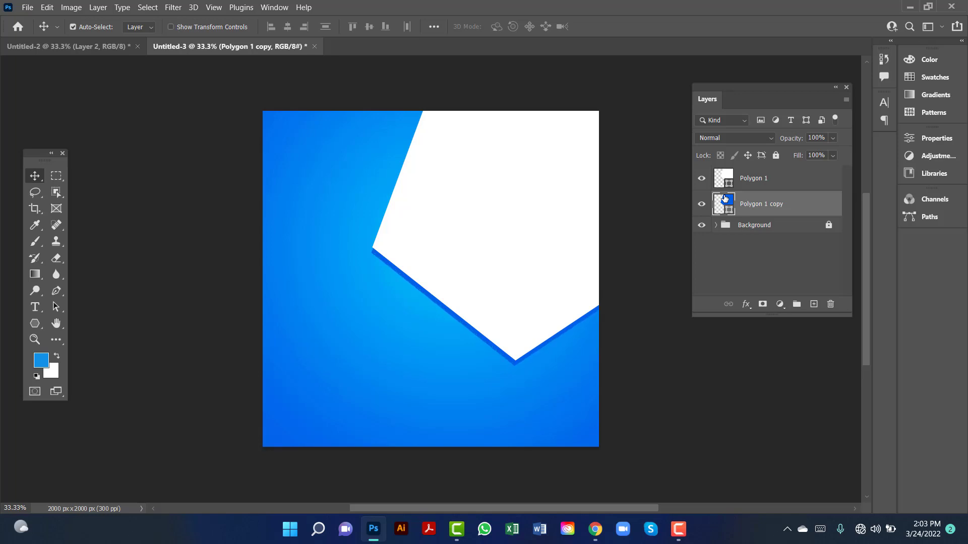
pyautogui.press('Down')
pyautogui.press('Left')
pyautogui.press('Left')
pyautogui.press('Left')
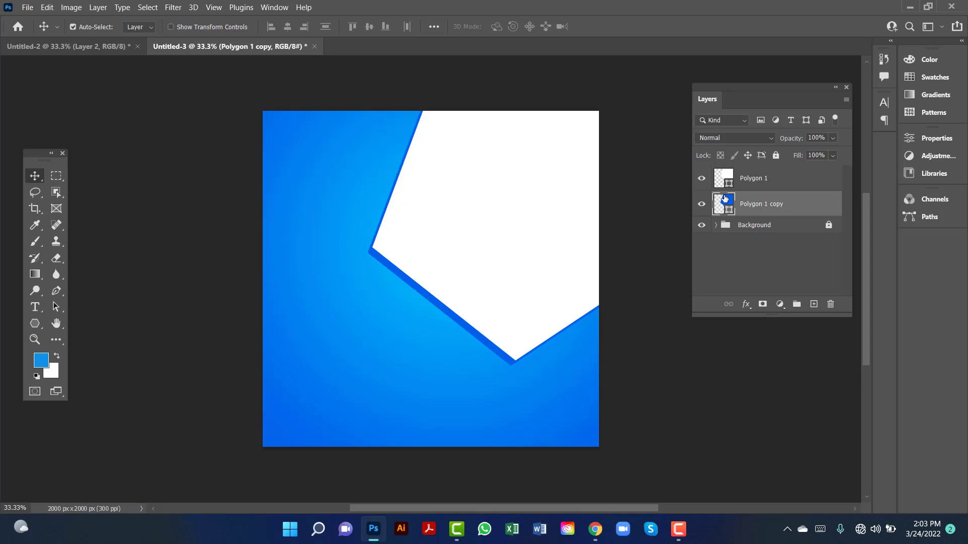
pyautogui.press('Down')
# Step: Scale the blue polygon copy to about 102.5% and nudge it right and up to even its border along the white polygon's lower edges
pyautogui.hotkey('ctrl', 't')
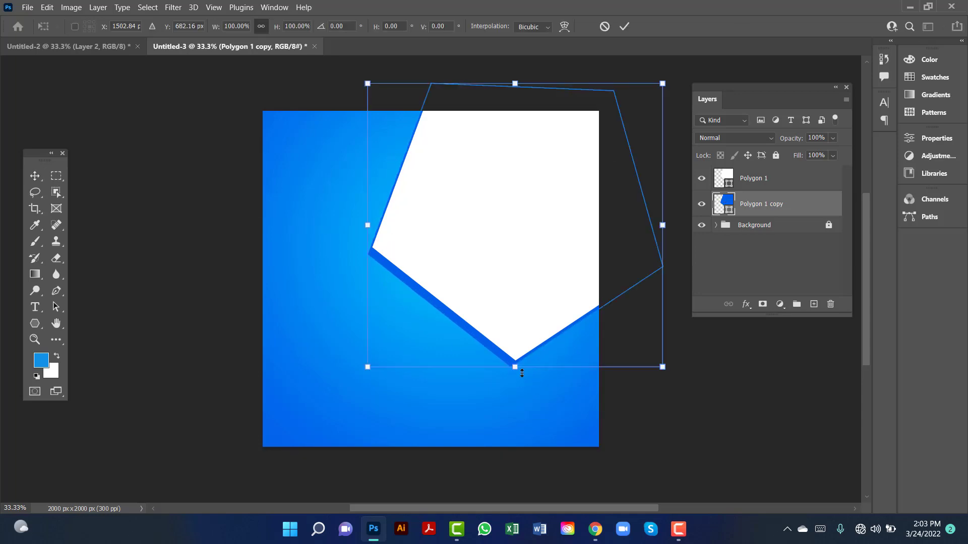
pyautogui.moveTo(518, 367); pyautogui.dragTo(520, 374)
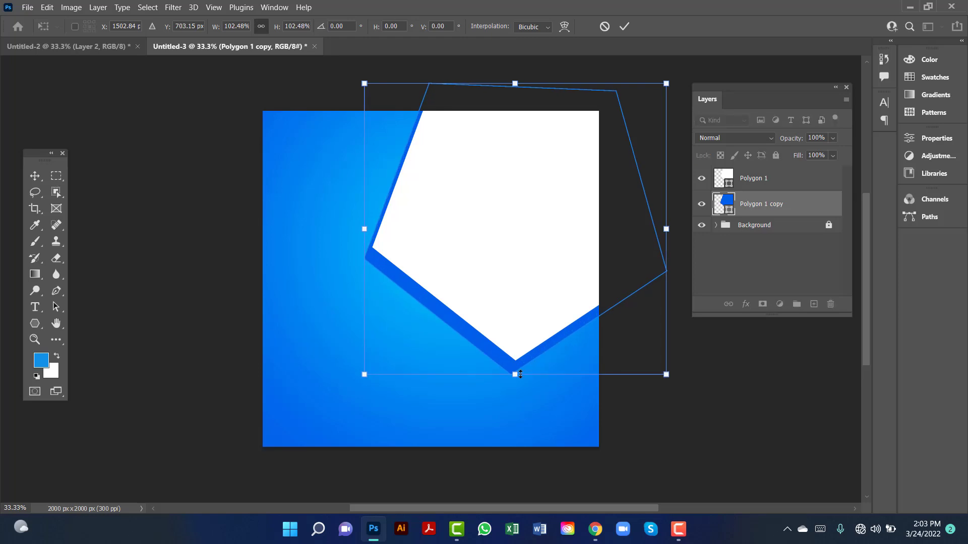
pyautogui.press('Right')
pyautogui.press('Right')
pyautogui.press('Right')
pyautogui.press('Right')
pyautogui.press('Right')
pyautogui.press('Right')
pyautogui.press('Right')
pyautogui.press('Right')
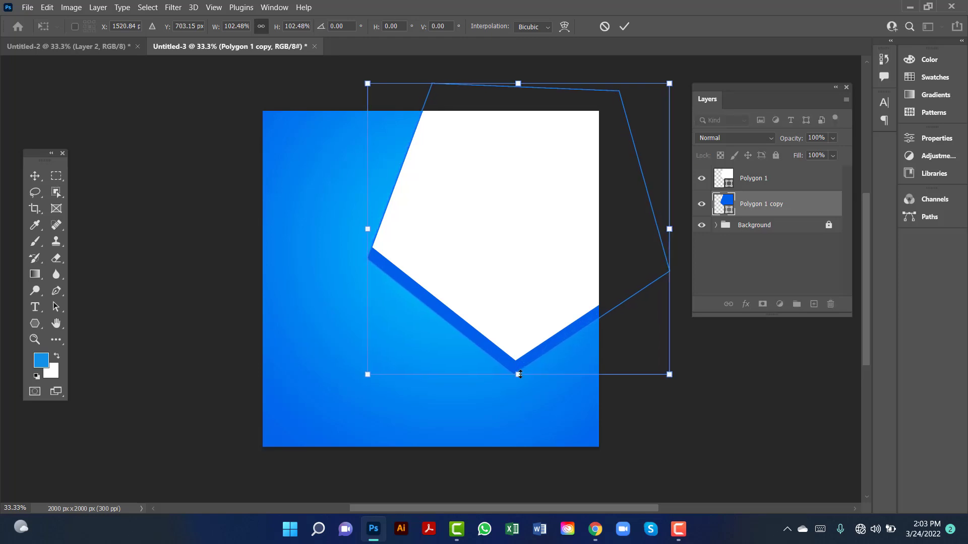
pyautogui.press('Up')
pyautogui.press('Up')
pyautogui.press('Up')
pyautogui.press('Up')
pyautogui.press('Up')
pyautogui.press('Up')
pyautogui.press('Up')
pyautogui.press('Up')
pyautogui.press('Up')
pyautogui.press('Up')
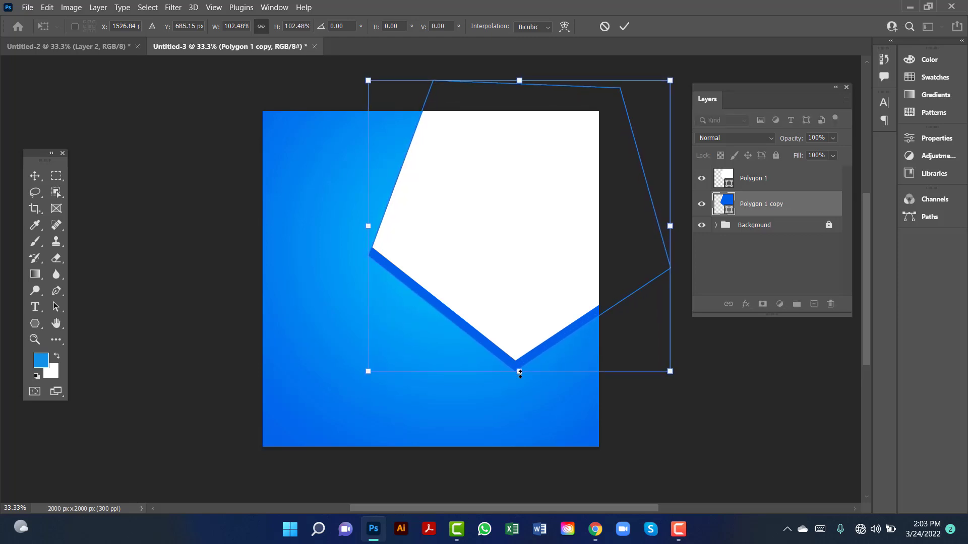
pyautogui.press('Up')
pyautogui.press('Up')
pyautogui.press('Up')
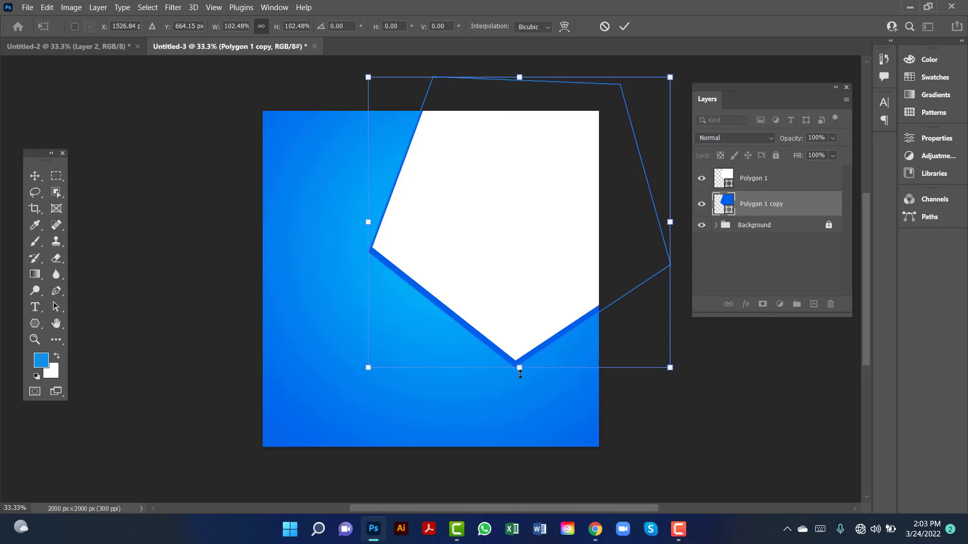
pyautogui.press('Right')
pyautogui.press('Right')
pyautogui.press('Right')
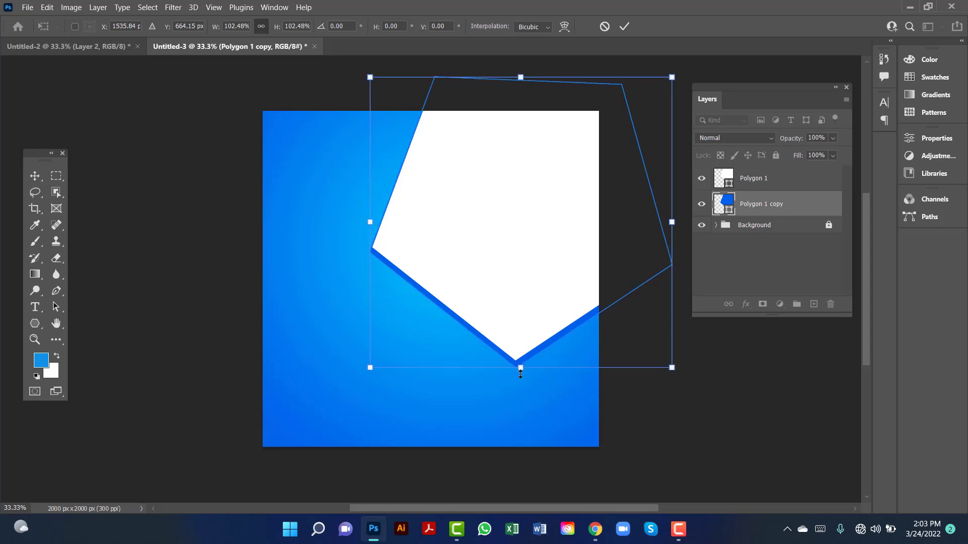
pyautogui.click(34, 175)
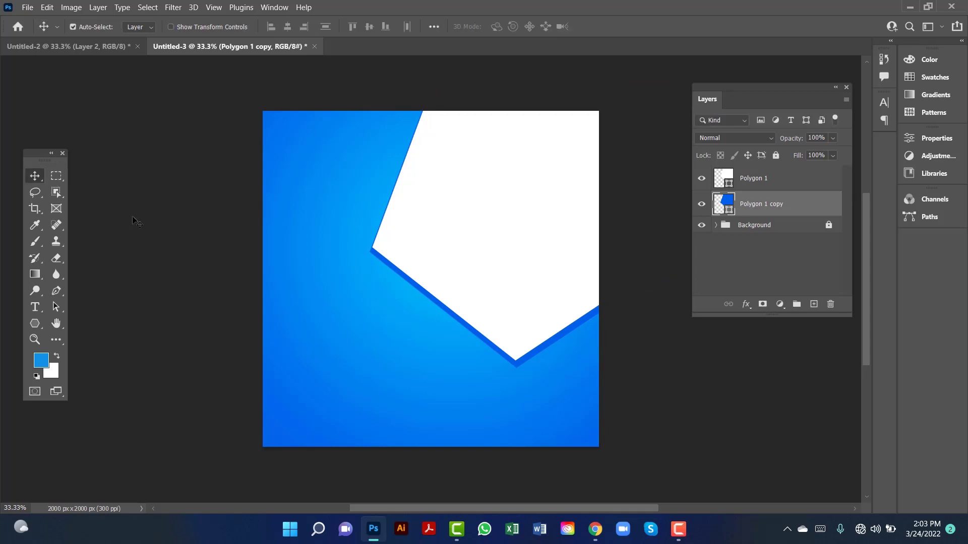
# Step: Bring the chair photo from the Untitled-2 document into Untitled-3 and place it over the white polygon
pyautogui.click(136, 221)
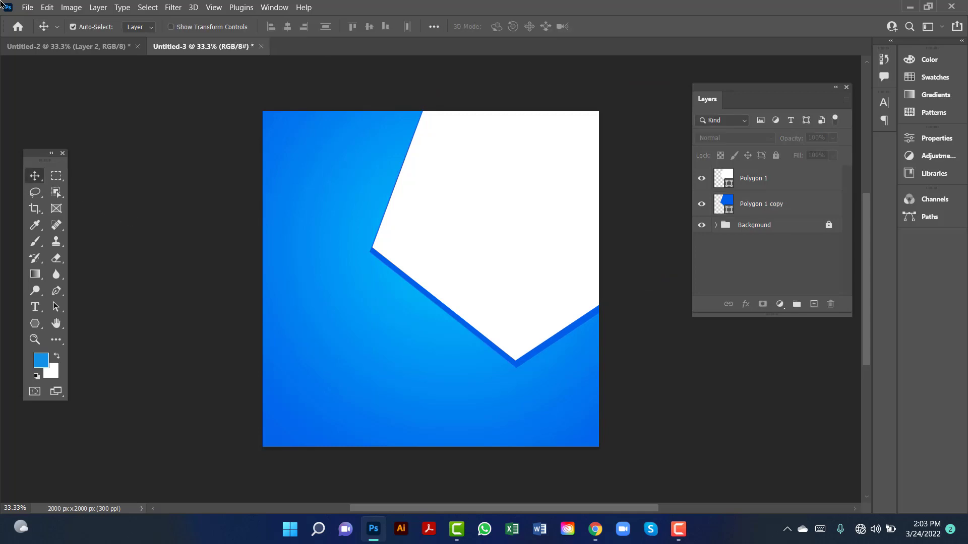
pyautogui.click(68, 44)
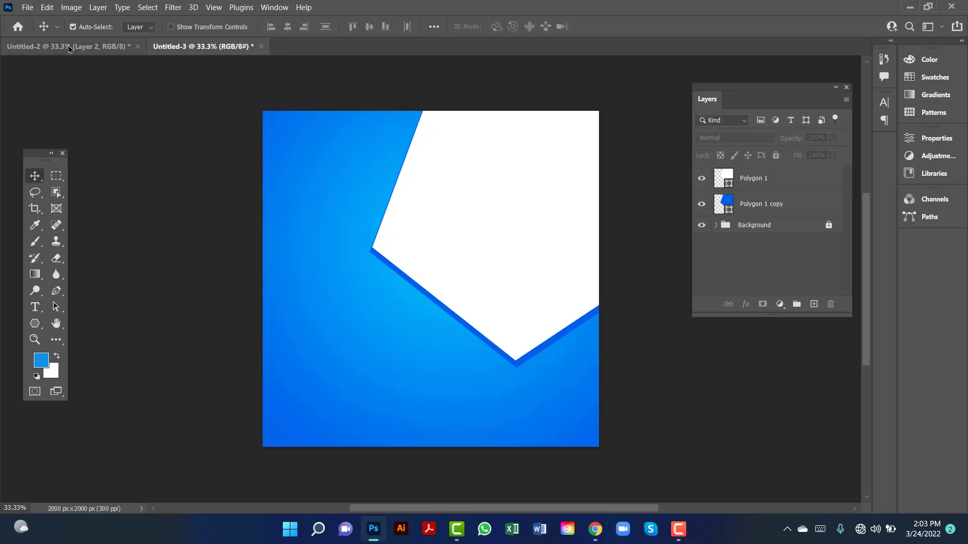
pyautogui.moveTo(427, 189); pyautogui.dragTo(510, 288)
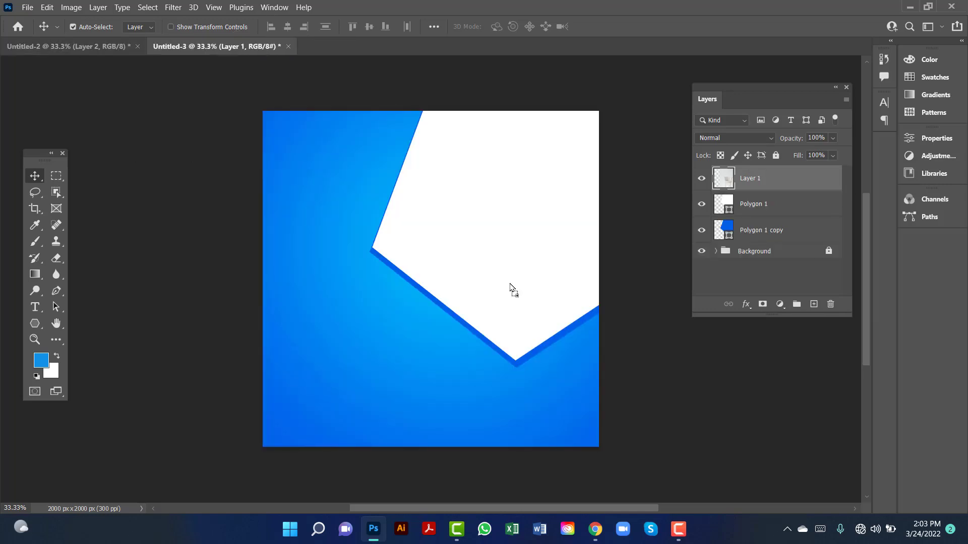
pyautogui.moveTo(463, 220); pyautogui.dragTo(526, 268)
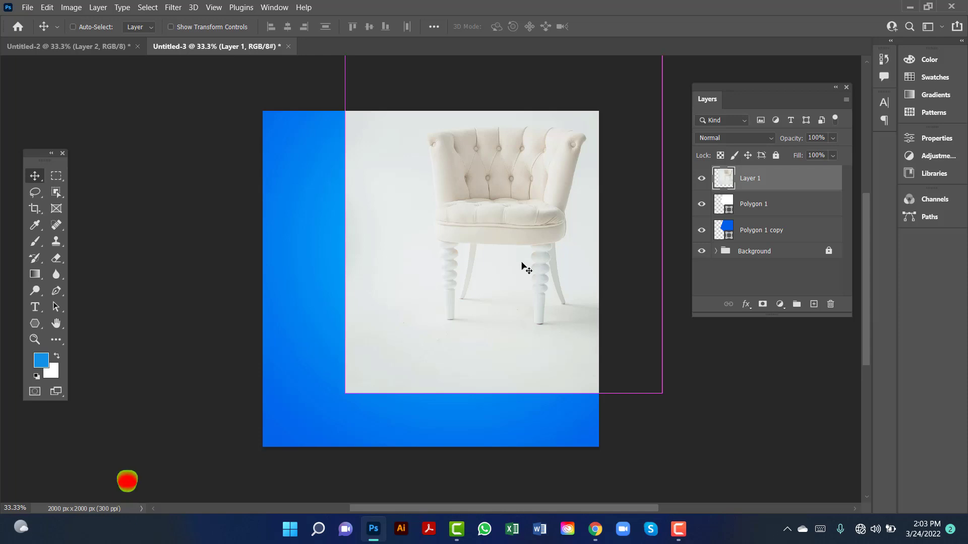
# Step: Scale the chair photo to about 76% and position it to cover the white polygon
pyautogui.hotkey('ctrl', 't')
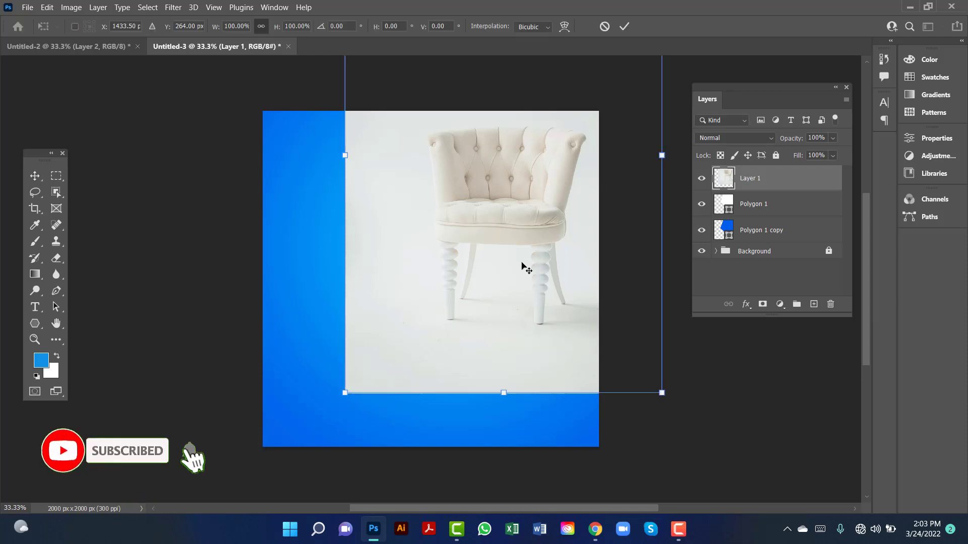
pyautogui.moveTo(661, 392); pyautogui.dragTo(571, 281)
pyautogui.moveTo(541, 236); pyautogui.dragTo(568, 323)
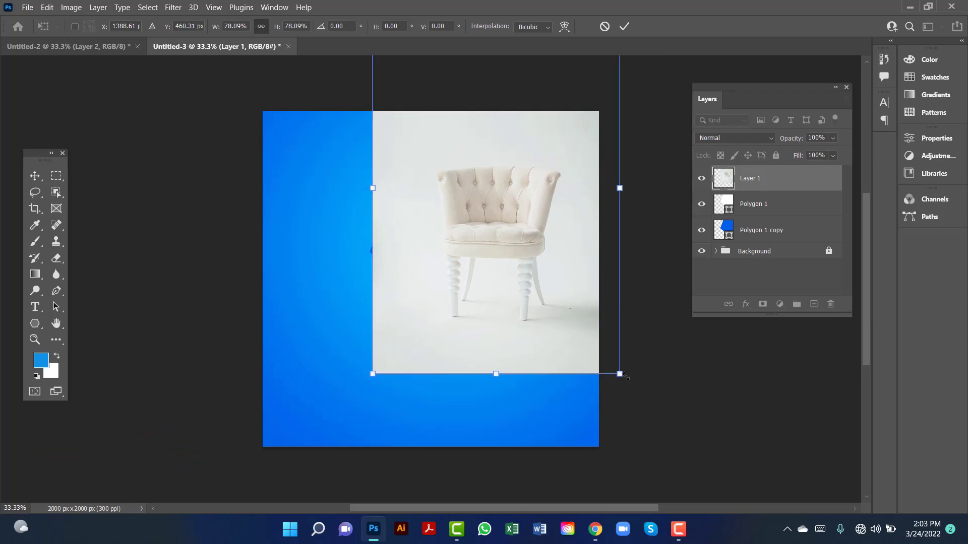
pyautogui.moveTo(624, 376); pyautogui.dragTo(582, 317)
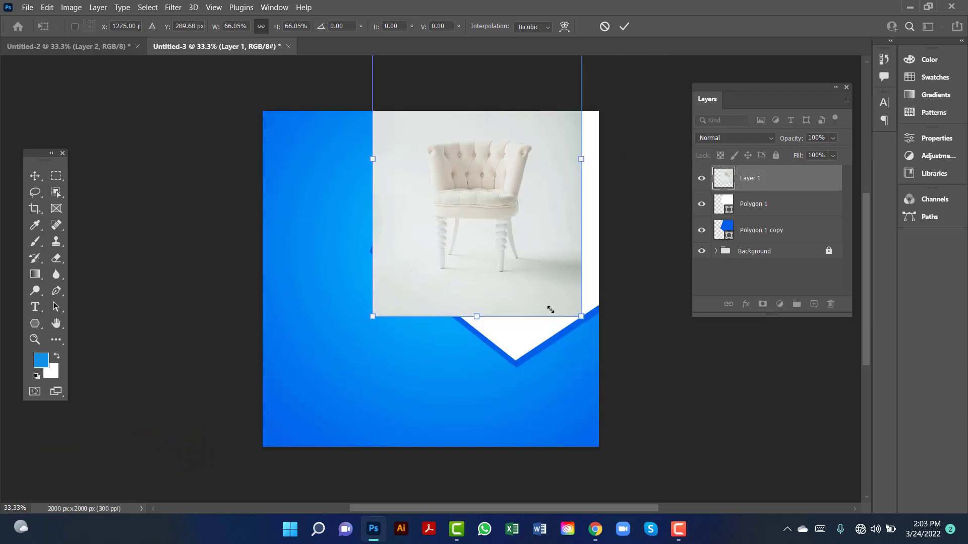
pyautogui.moveTo(524, 274); pyautogui.dragTo(553, 318)
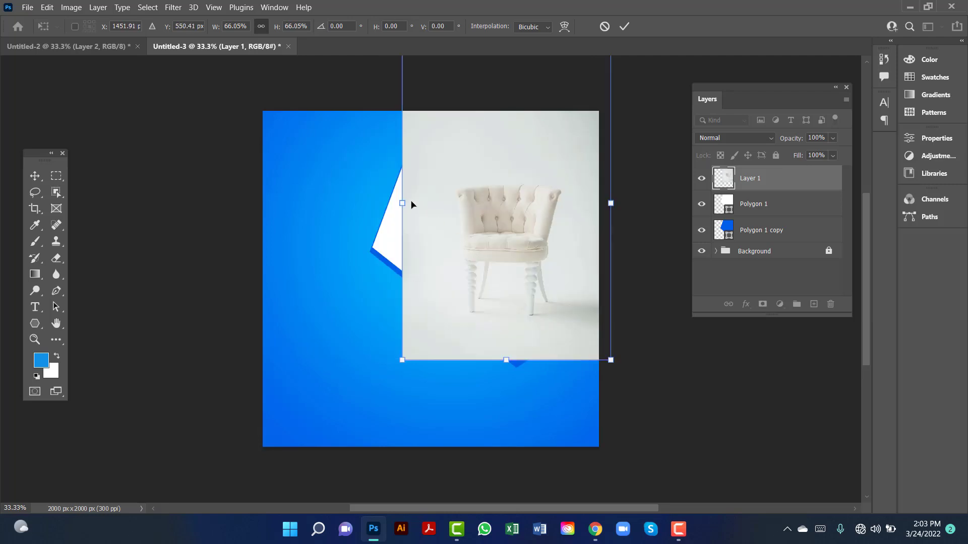
pyautogui.moveTo(403, 203); pyautogui.dragTo(370, 203)
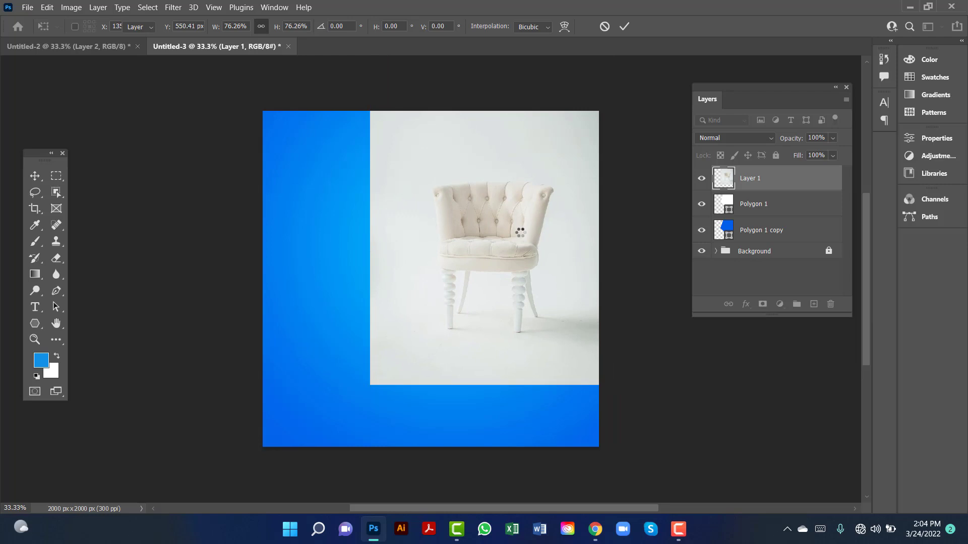
pyautogui.press('Return')
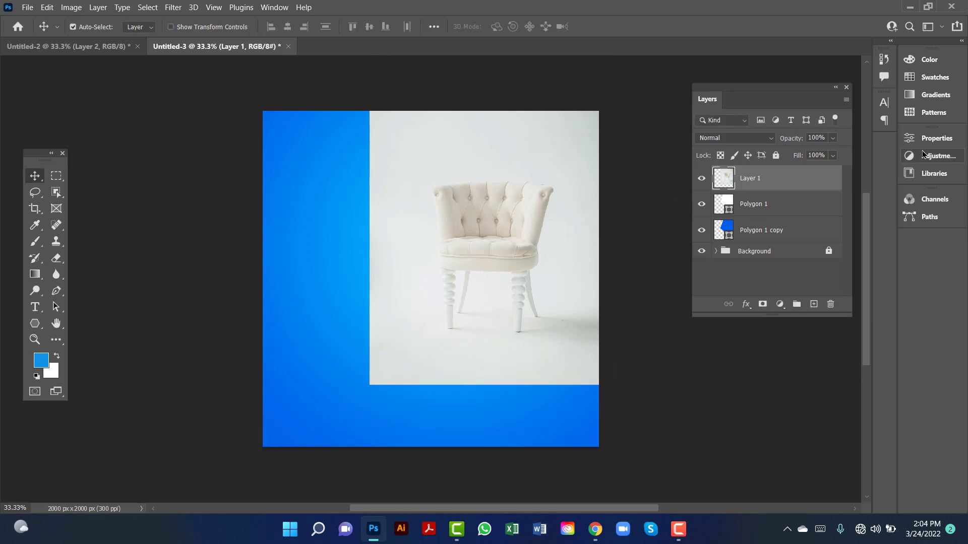
# Step: Clip the chair photo to the white polygon and group the photo with both polygon layers
pyautogui.rightClick(813, 176)
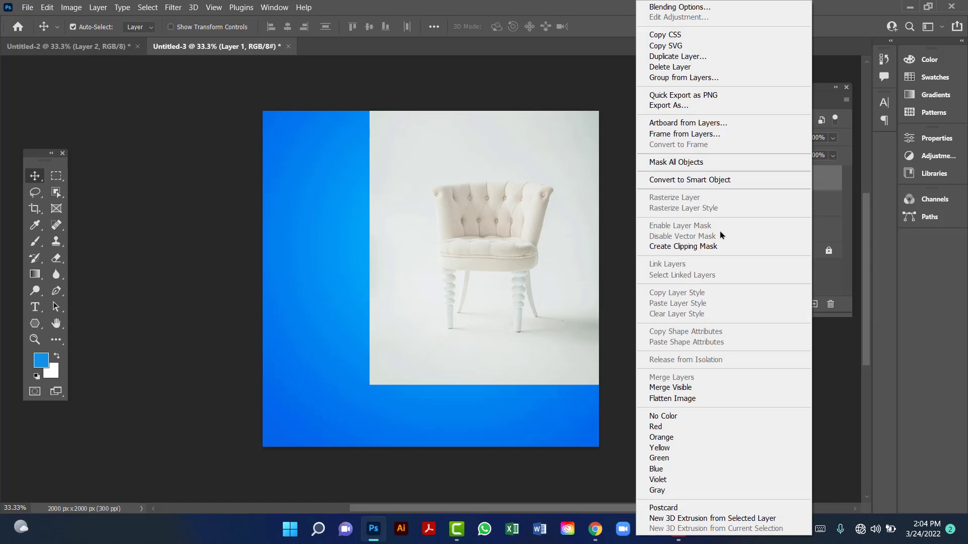
pyautogui.click(740, 246)
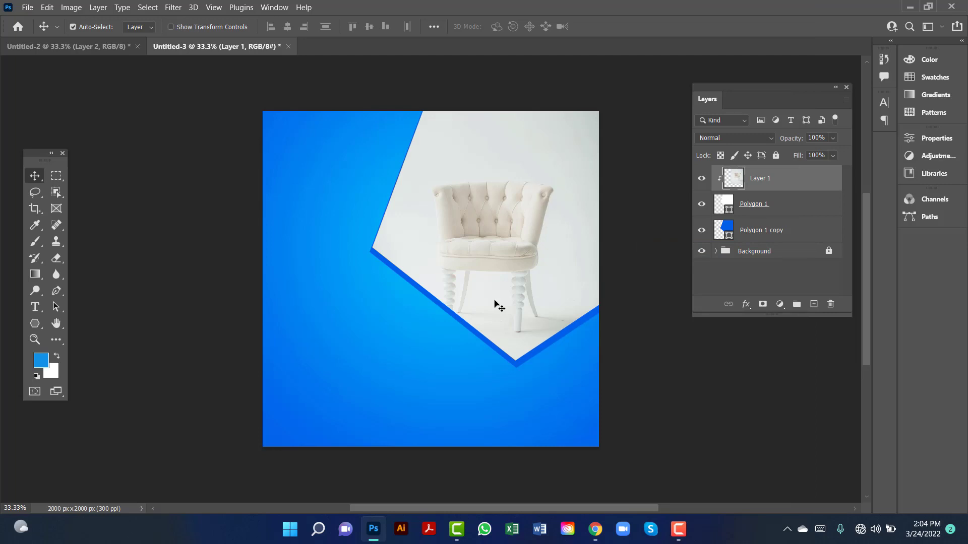
pyautogui.keyDown('shift'); pyautogui.click(791, 235); pyautogui.keyUp('shift')
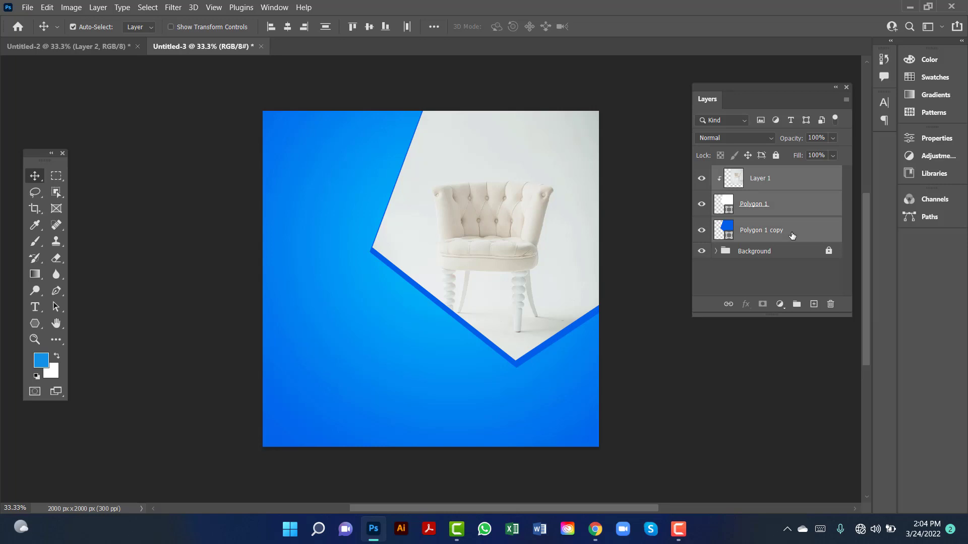
pyautogui.hotkey('ctrl', 'g')
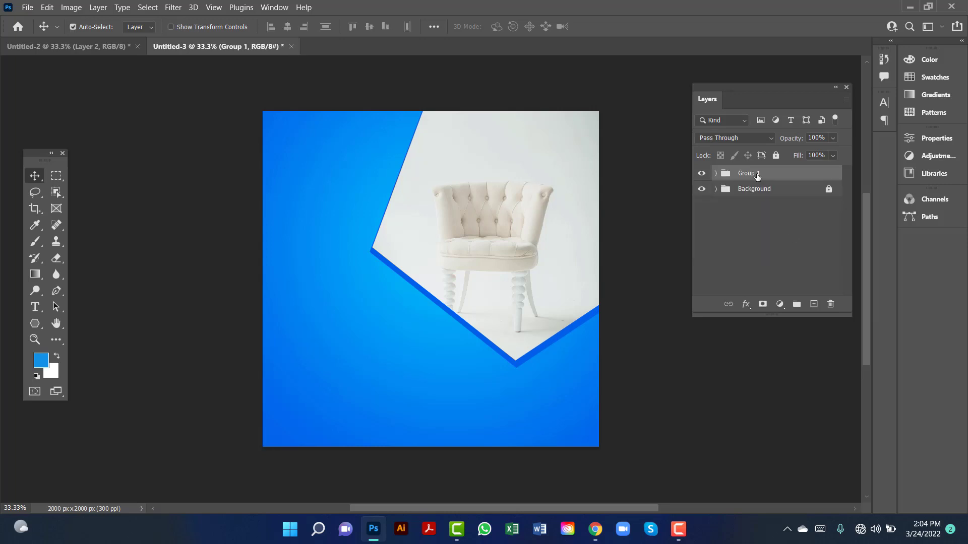
# Step: Rename the new layer group as Design and lock it completely
pyautogui.doubleClick(756, 173)
pyautogui.write('Design')
pyautogui.click(776, 156)
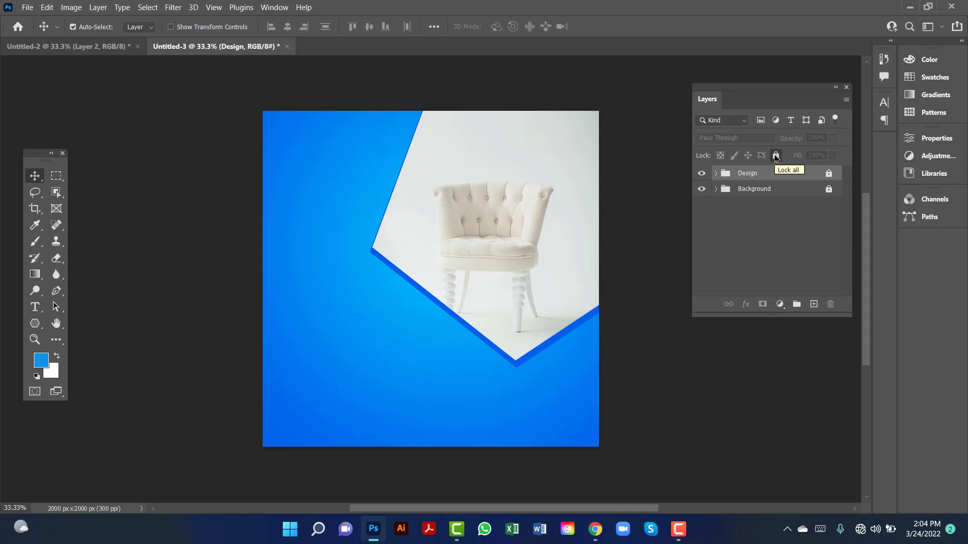
# Step: Add the white text LOGO in 30 pt Bebas Neue Bold at the canvas's upper-left corner
pyautogui.click(35, 326)
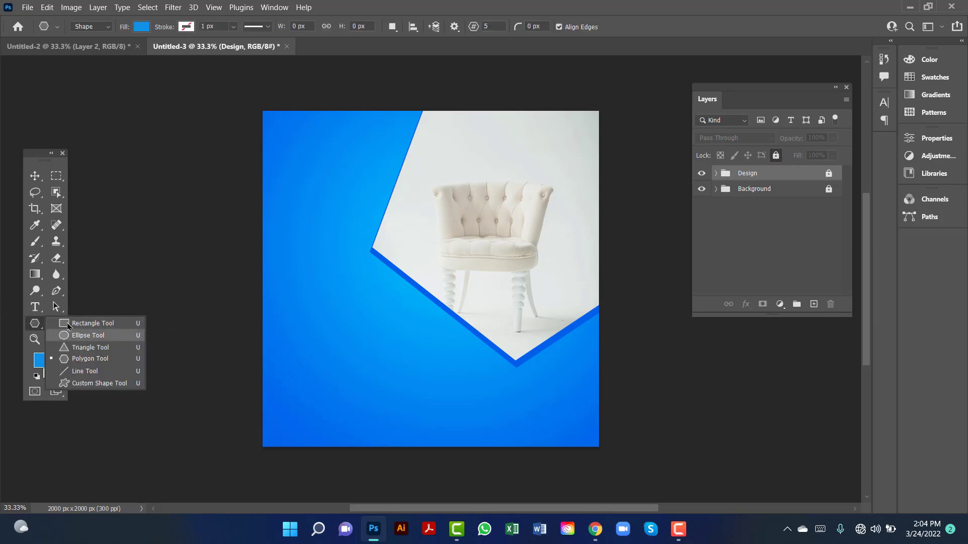
pyautogui.click(34, 306)
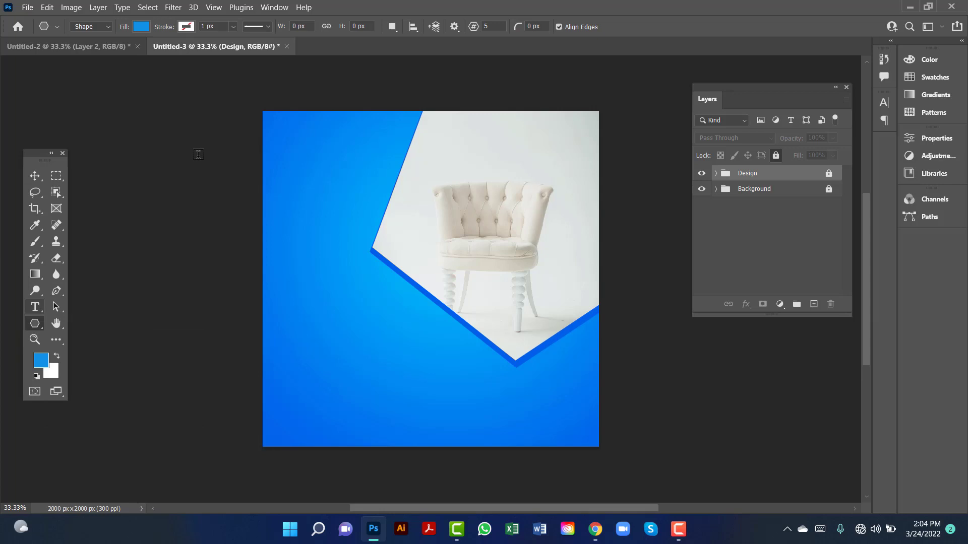
pyautogui.click(274, 136)
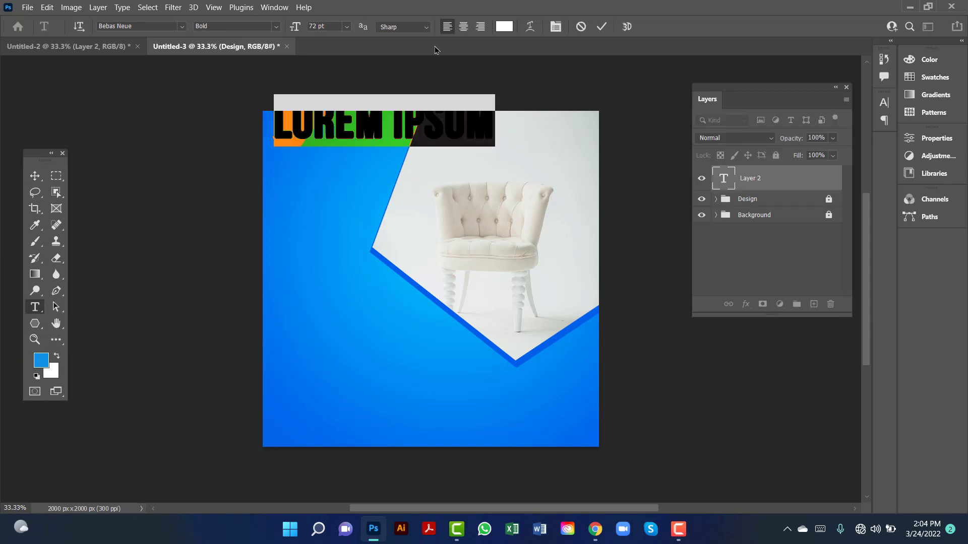
pyautogui.click(347, 30)
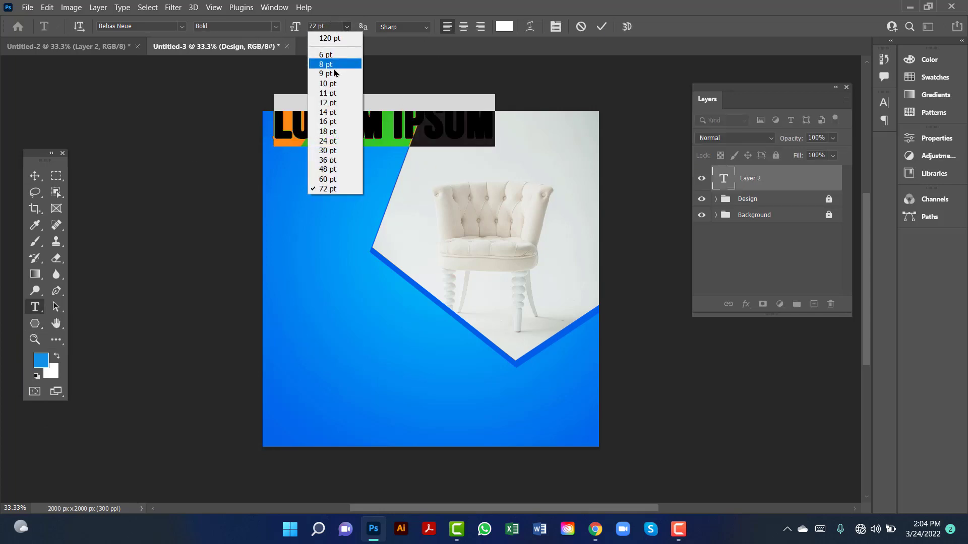
pyautogui.click(340, 151)
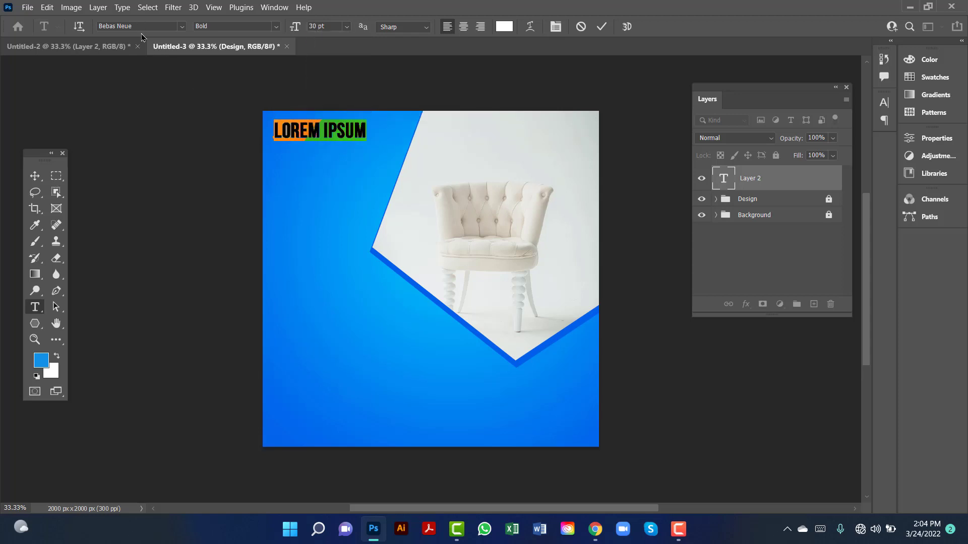
pyautogui.write('LOGO')
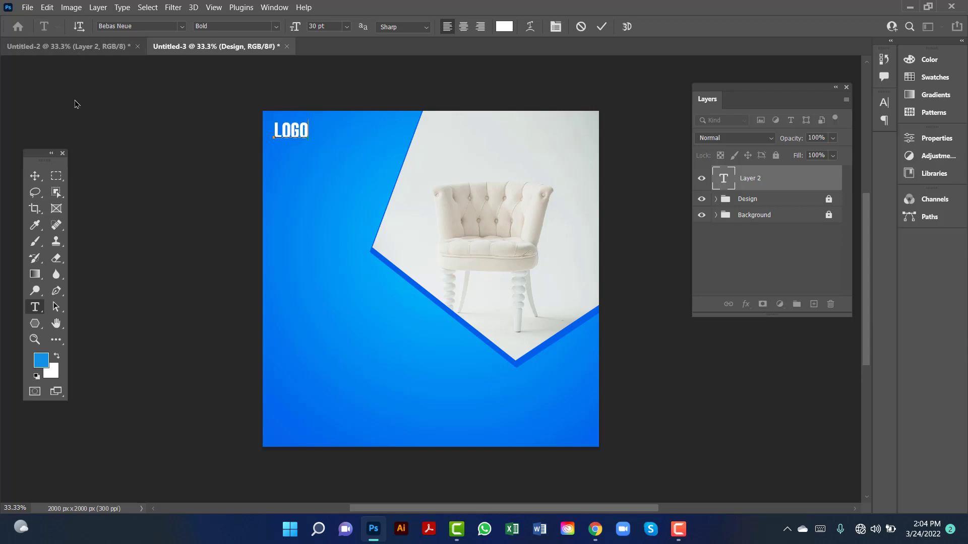
pyautogui.click(34, 176)
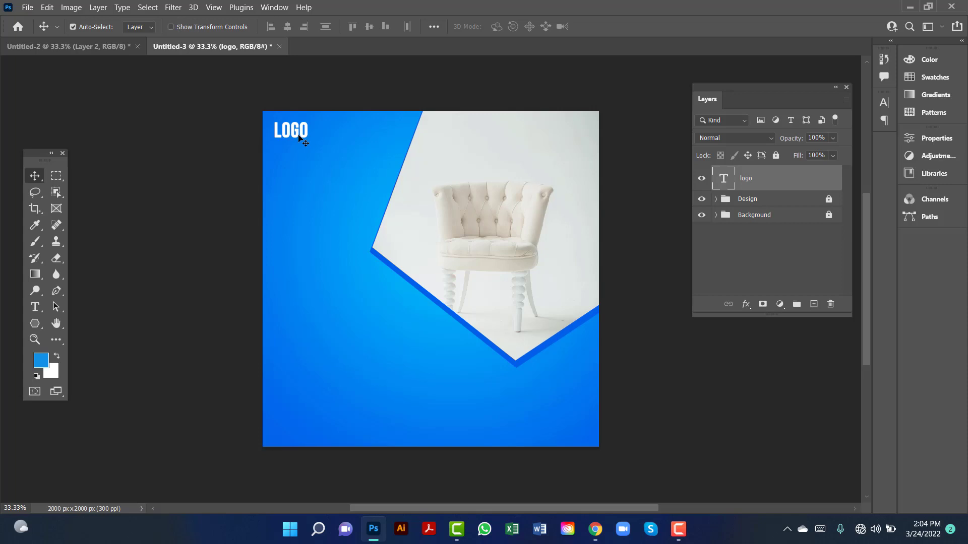
# Step: Duplicate the LOGO text below itself and replace the copy's text with DON'T / MISS THIS / DISCOUNT on three lines
pyautogui.press('alt')
pyautogui.moveTo(299, 149); pyautogui.dragTo(299, 206)
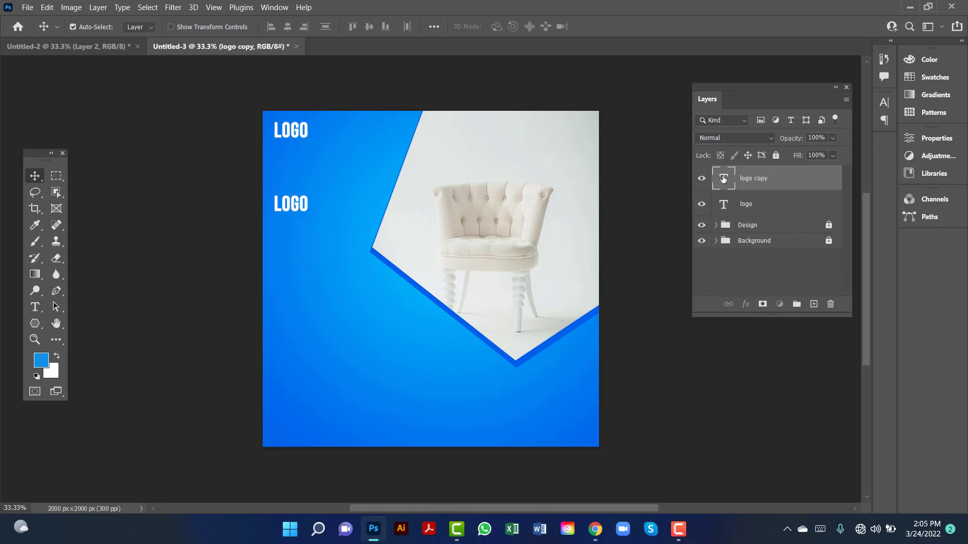
pyautogui.doubleClick(723, 179)
pyautogui.write("DON'T")
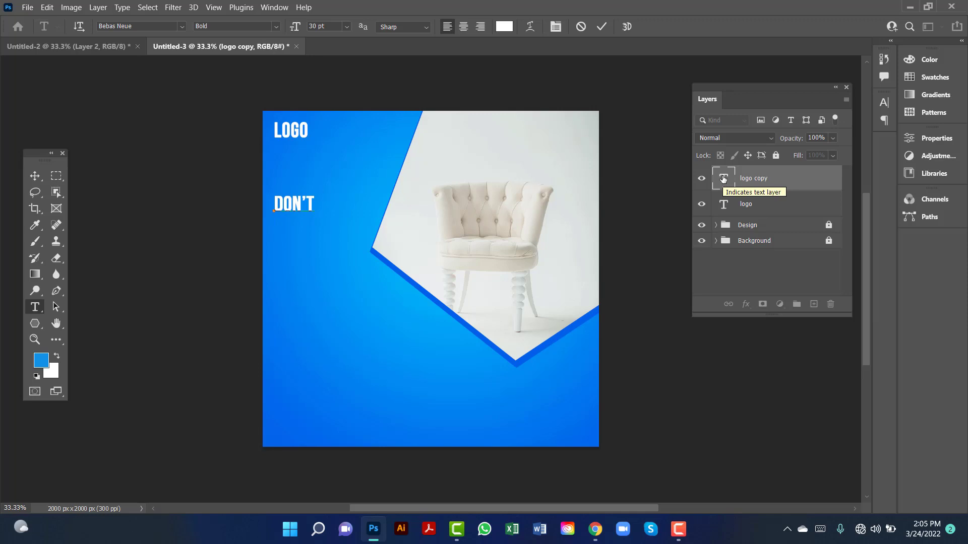
pyautogui.press('Return')
pyautogui.write('MISS THIS ')
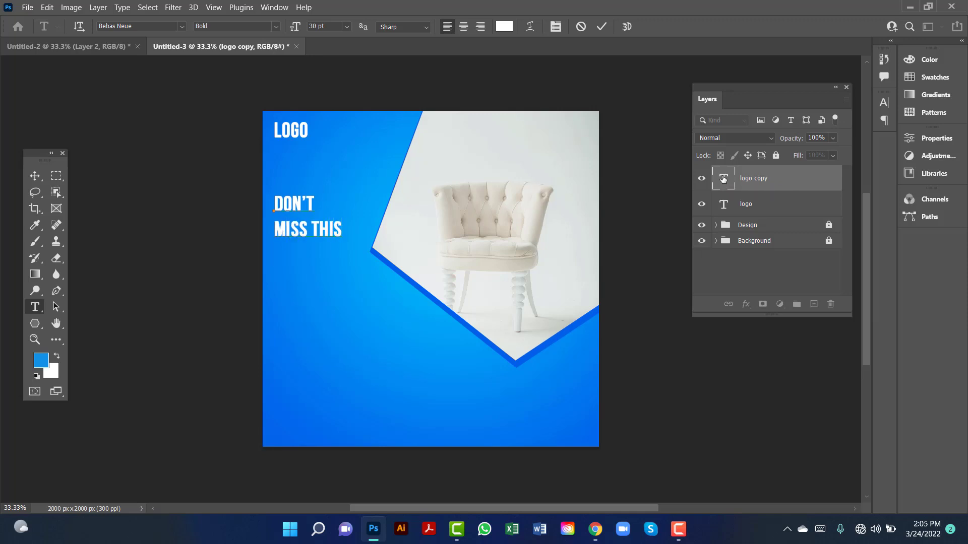
pyautogui.write('DISCOUNT')
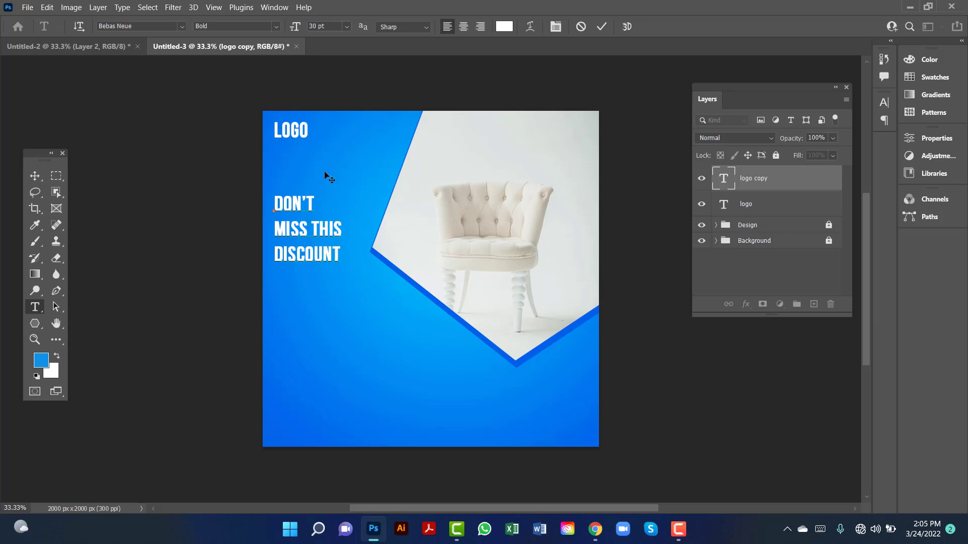
pyautogui.click(34, 176)
# Step: Scale the DON'T MISS THIS DISCOUNT text to about 125% and shift both it and the LOGO text slightly down
pyautogui.press('ctrl')
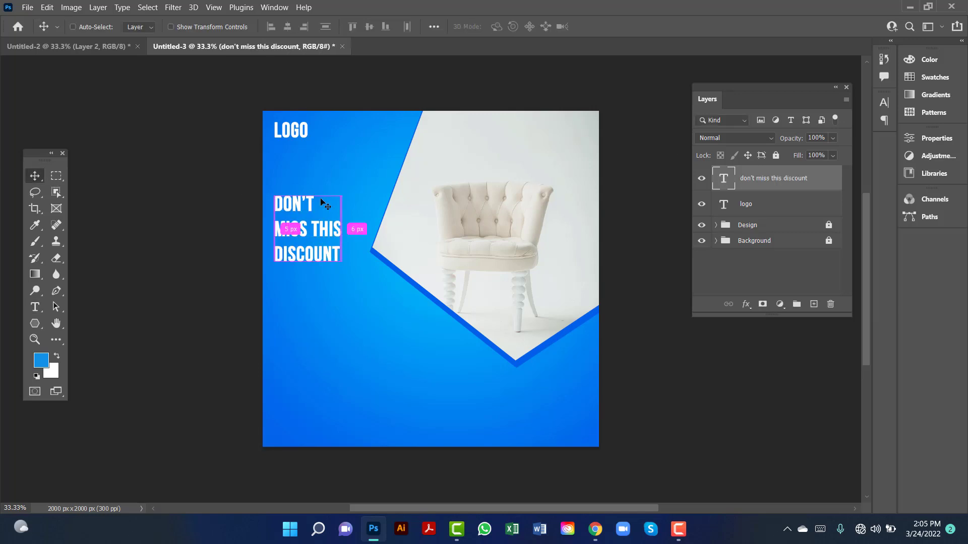
pyautogui.hotkey('ctrl', 't')
pyautogui.moveTo(339, 264); pyautogui.dragTo(352, 286)
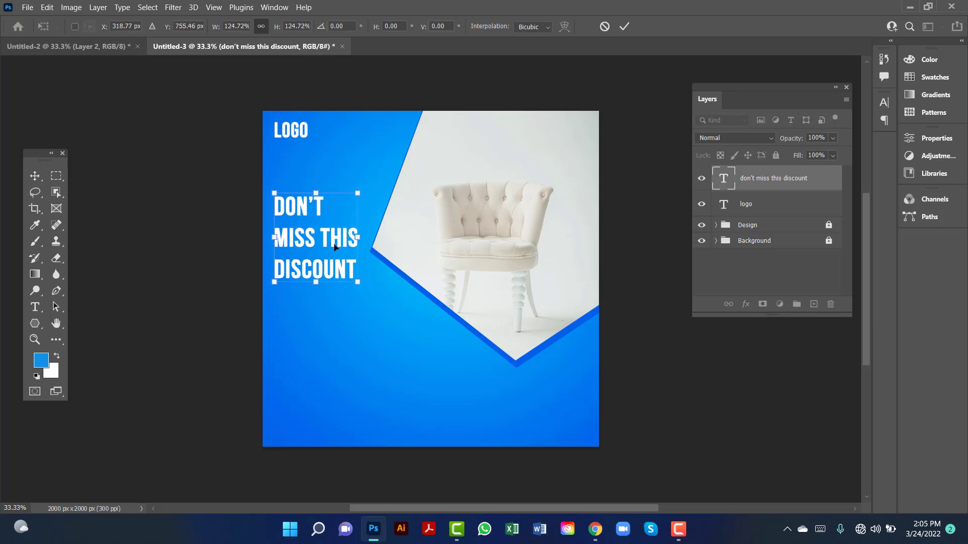
pyautogui.moveTo(333, 243); pyautogui.dragTo(318, 258)
pyautogui.press('Return')
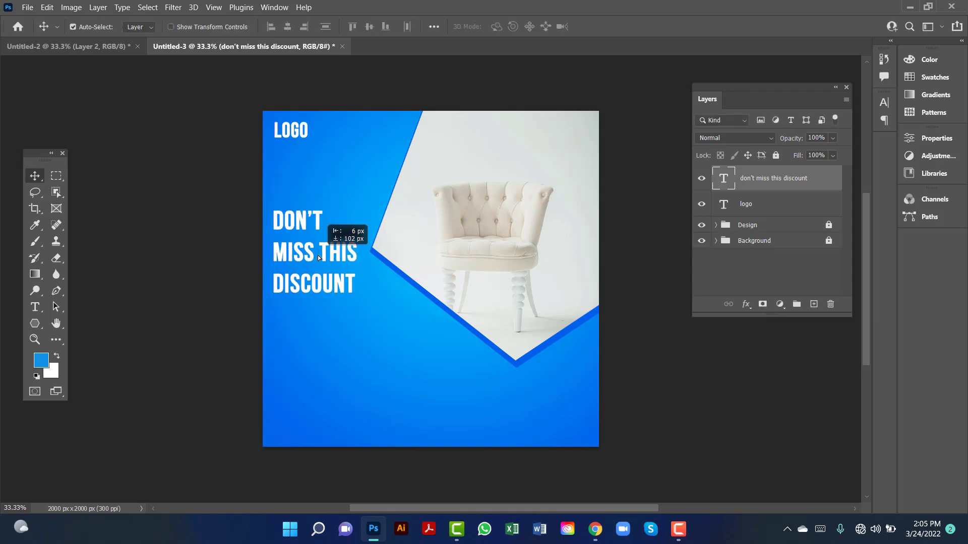
pyautogui.moveTo(292, 133); pyautogui.dragTo(294, 146)
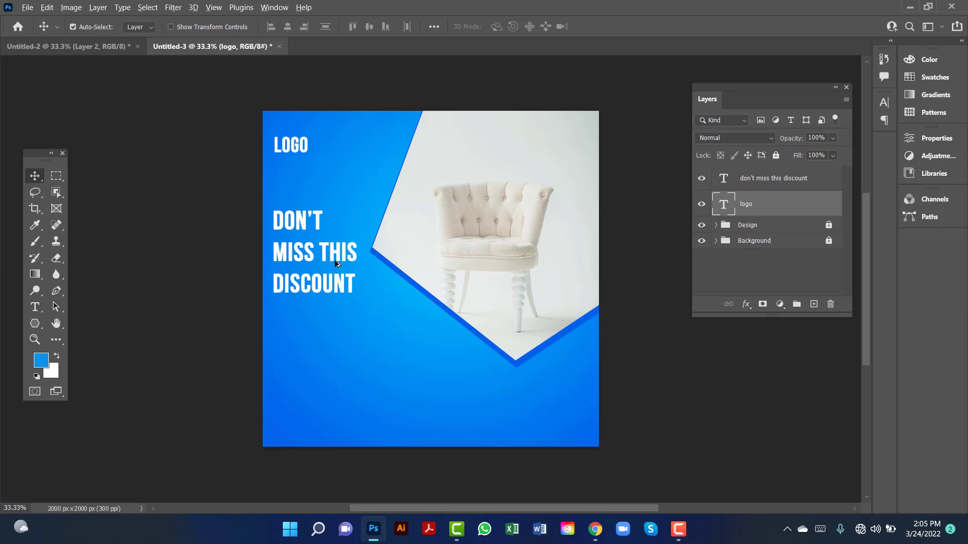
# Step: Duplicate the discount headline below itself and replace the copy's text with FURNITURE / FOR SALE on two lines
pyautogui.moveTo(335, 262); pyautogui.dragTo(337, 363)
pyautogui.doubleClick(726, 180)
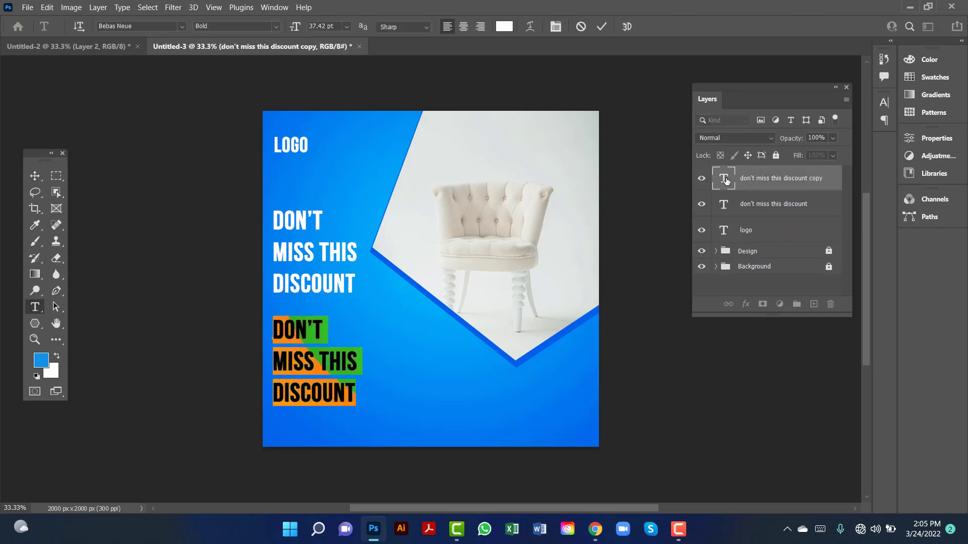
pyautogui.write('FUR')
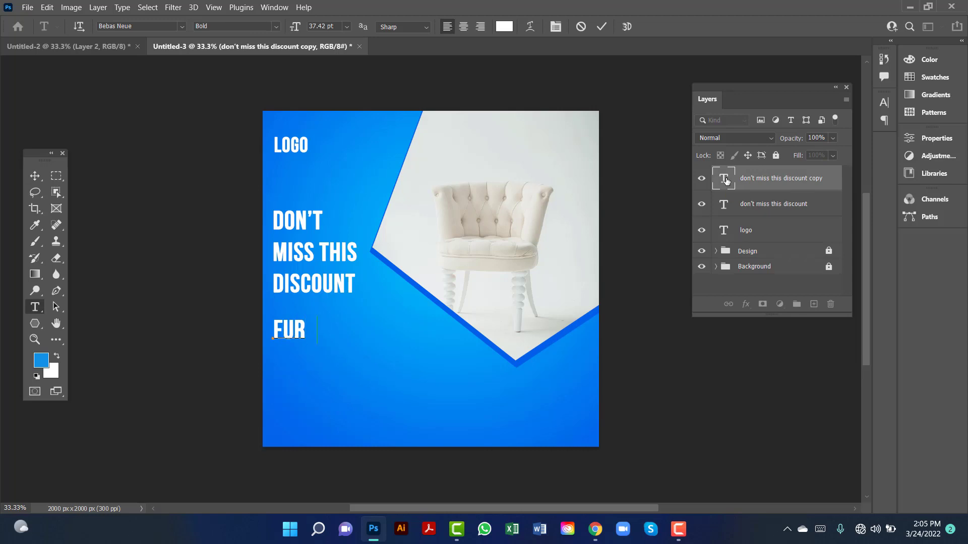
pyautogui.write('NITUE')
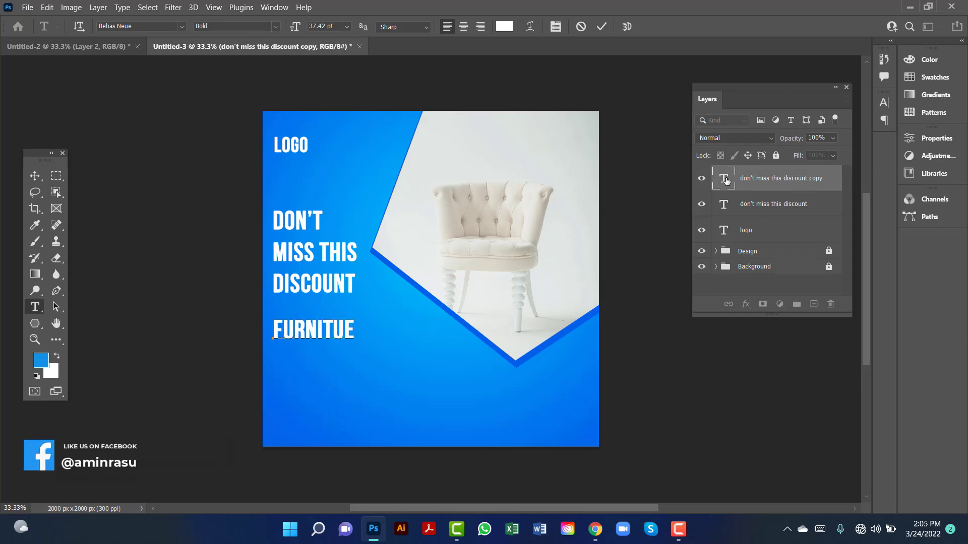
pyautogui.press('BackSpace')
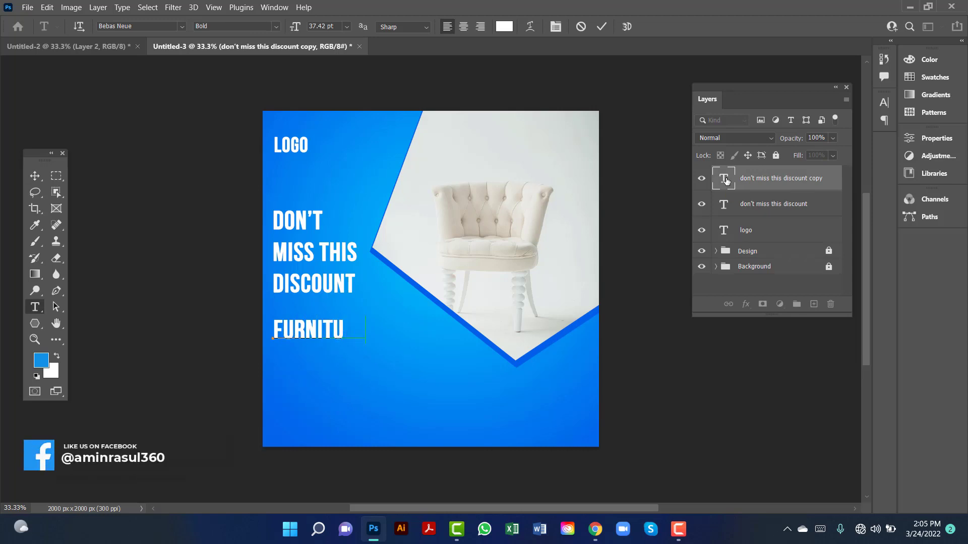
pyautogui.write('RE ')
pyautogui.write('FOR ')
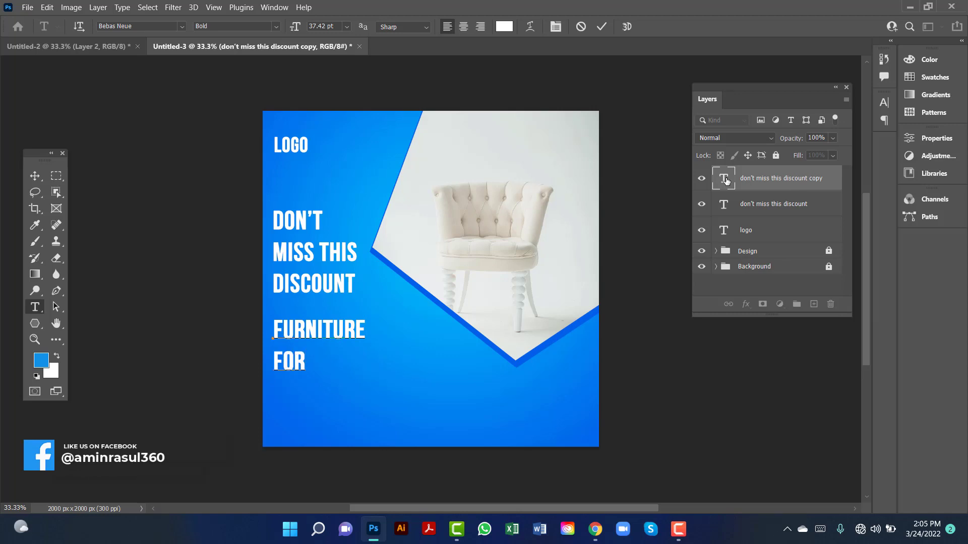
pyautogui.write('SATLE')
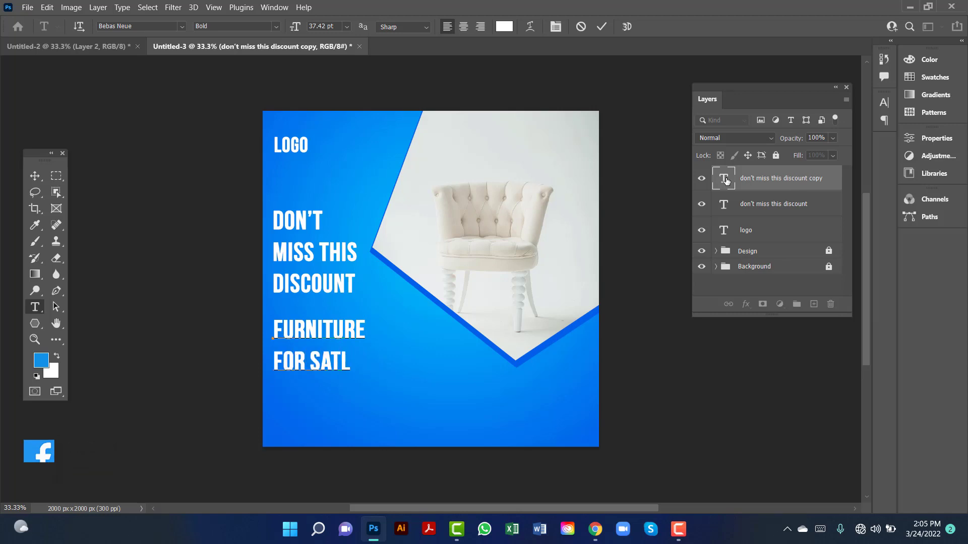
pyautogui.press('BackSpace')
pyautogui.press('BackSpace')
pyautogui.press('BackSpace')
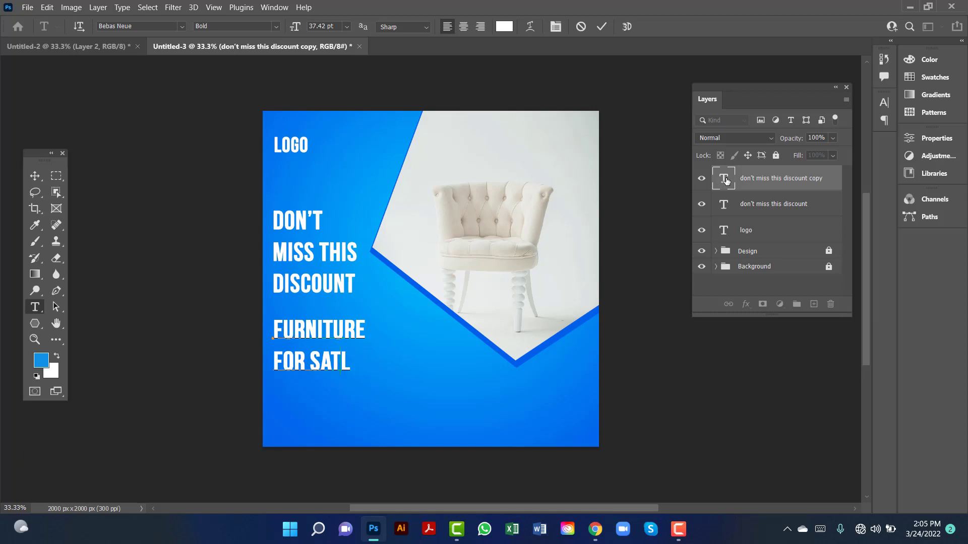
pyautogui.write('LE')
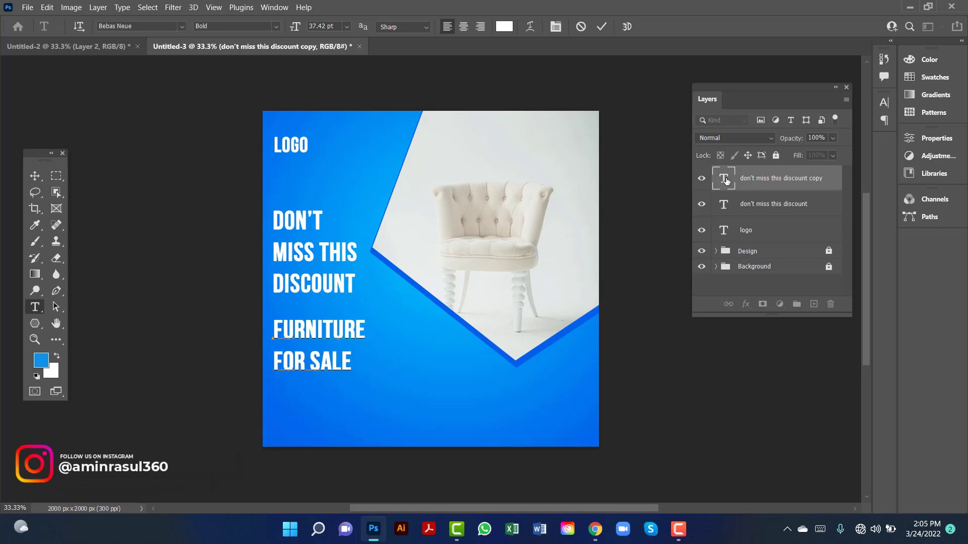
pyautogui.click(31, 184)
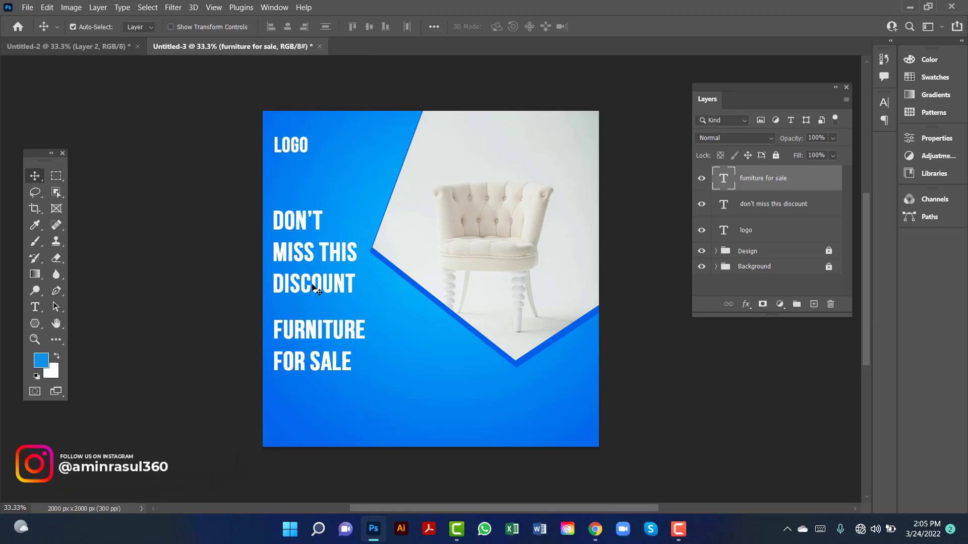
# Step: Center-align the FURNITURE FOR SALE text and move it back under the discount headline, flush with its left edge
pyautogui.doubleClick(722, 184)
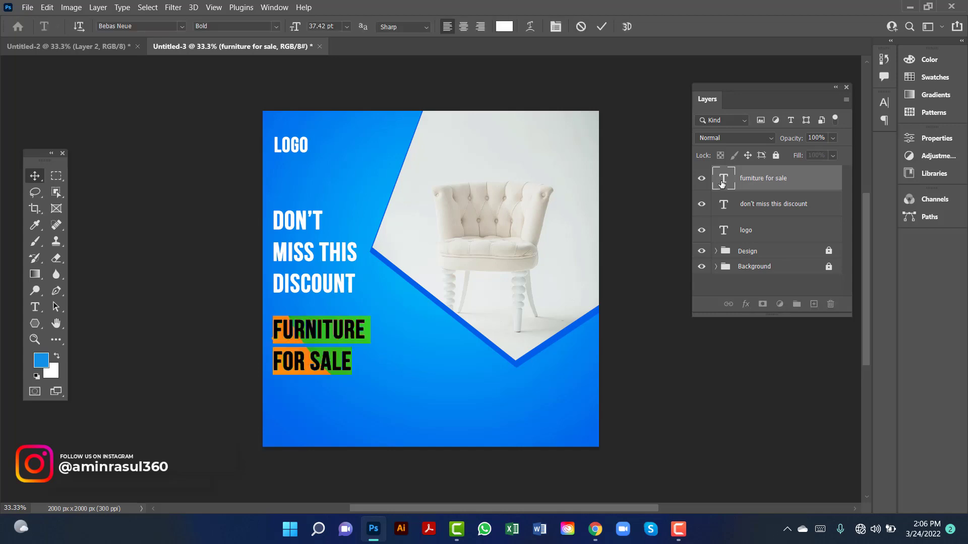
pyautogui.click(462, 26)
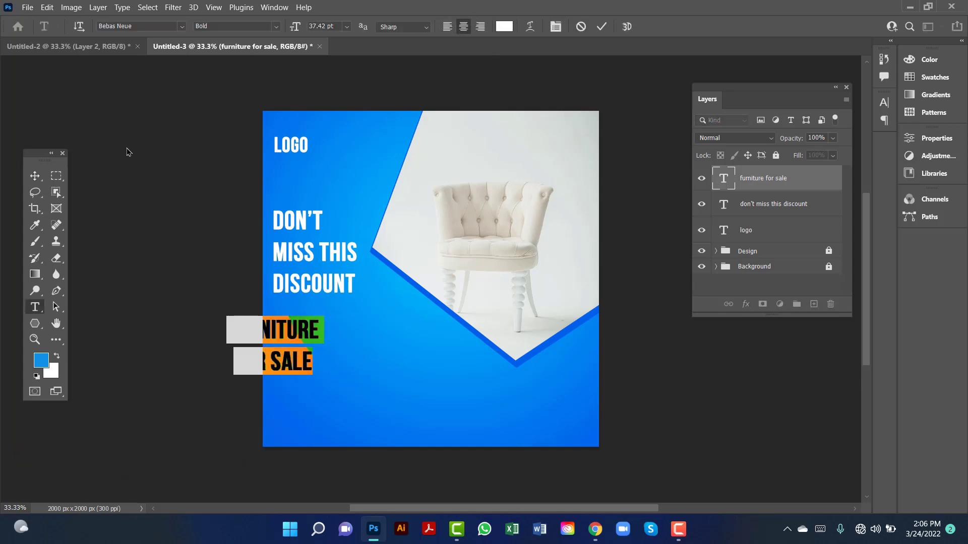
pyautogui.click(35, 175)
pyautogui.moveTo(291, 347); pyautogui.dragTo(335, 335)
pyautogui.moveTo(337, 336); pyautogui.dragTo(335, 334)
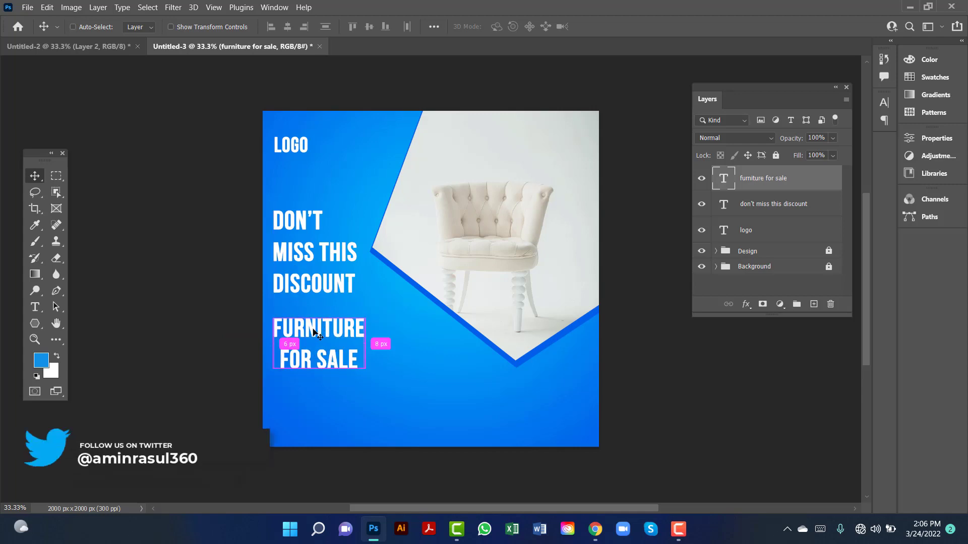
# Step: Scale the FURNITURE FOR SALE text to about 118% and nudge it slightly down
pyautogui.hotkey('ctrl', 't')
pyautogui.moveTo(368, 375); pyautogui.dragTo(384, 385)
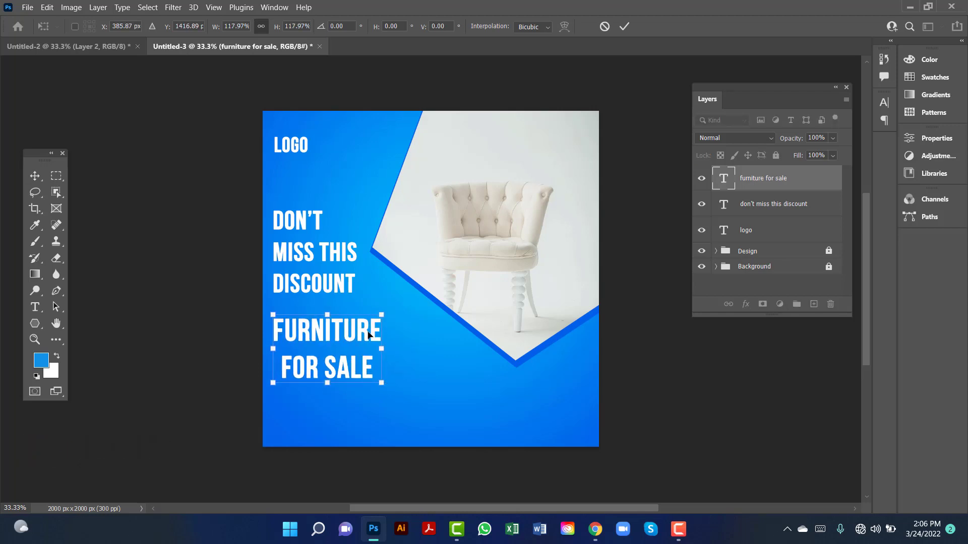
pyautogui.moveTo(368, 334); pyautogui.dragTo(370, 334)
pyautogui.press('Return')
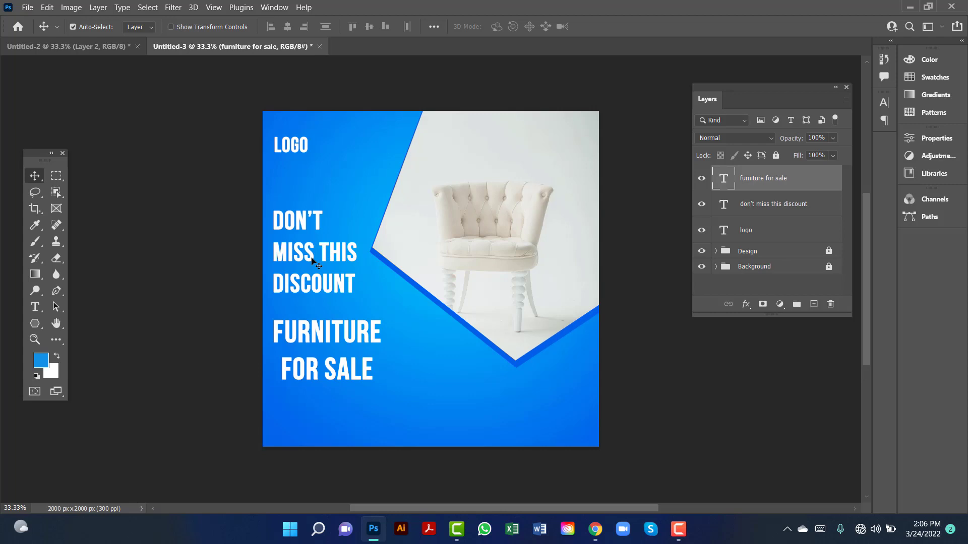
# Step: Draw a rectangle about 558 × 180 px over the word DISCOUNT and place its layer beneath the headline text layers
pyautogui.click(35, 323)
pyautogui.click(96, 323)
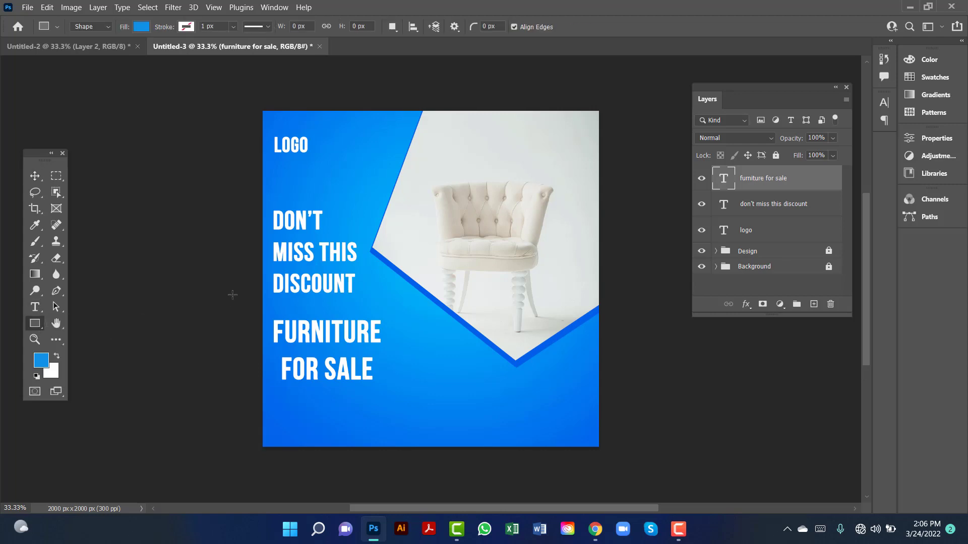
pyautogui.moveTo(269, 271); pyautogui.dragTo(358, 301)
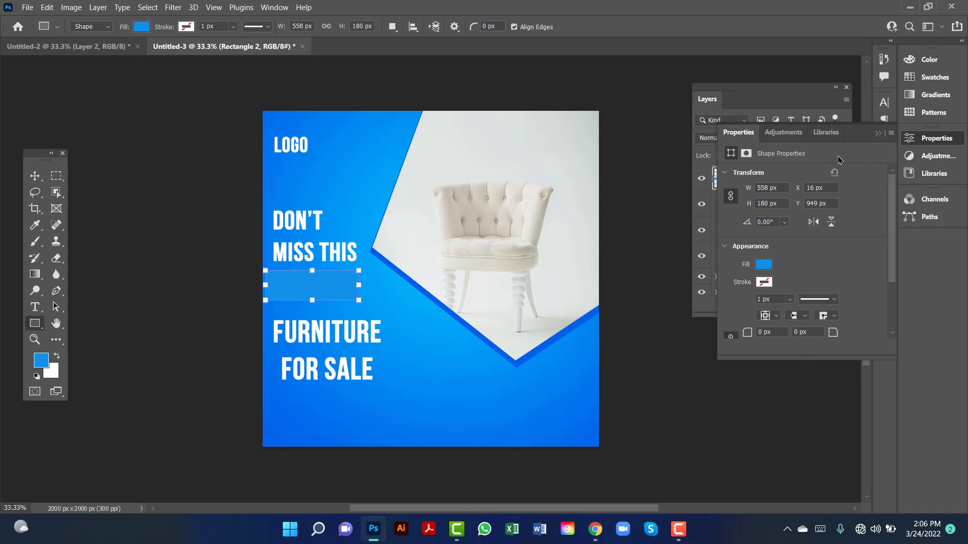
pyautogui.click(878, 133)
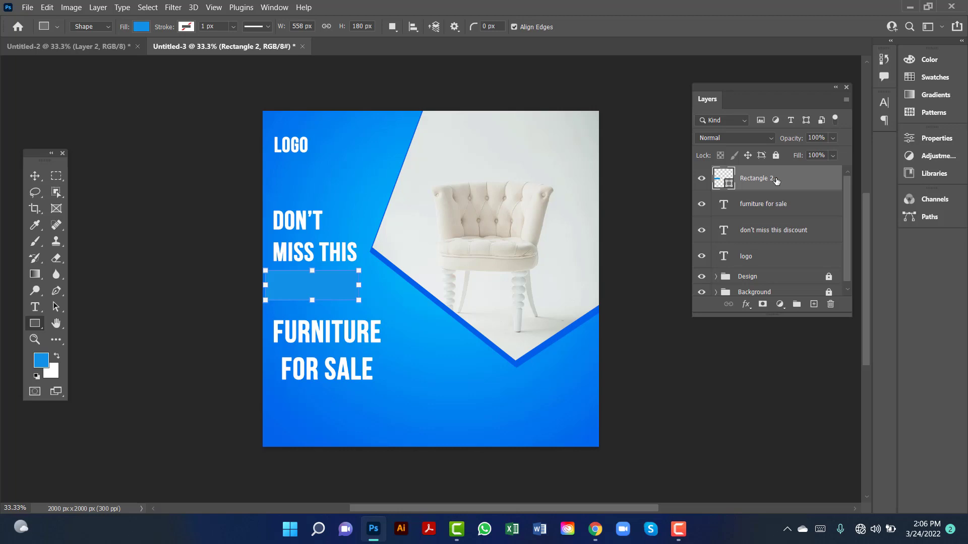
pyautogui.moveTo(776, 181); pyautogui.dragTo(784, 243)
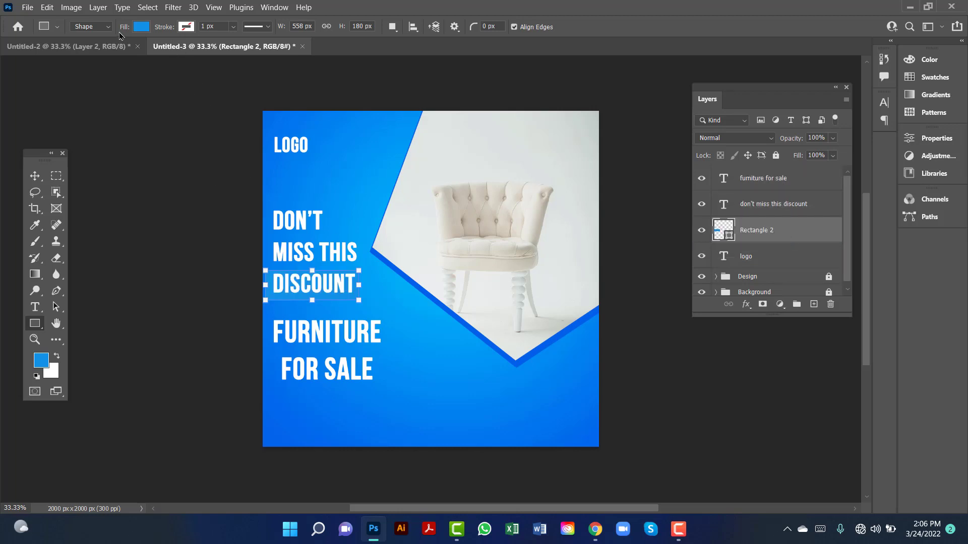
# Step: Fill the rectangle with the recently used deep blue and shift it slightly so it sits evenly behind DISCOUNT
pyautogui.click(143, 27)
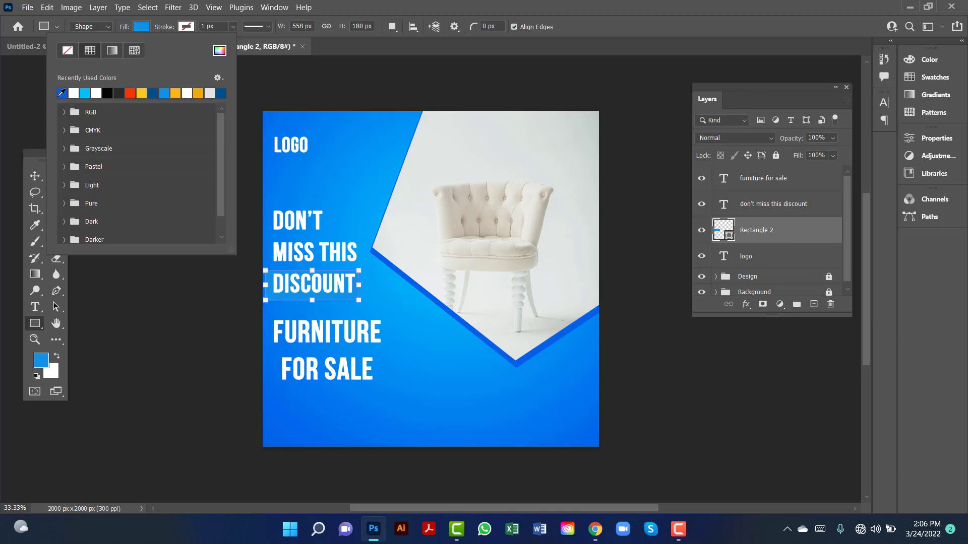
pyautogui.click(62, 93)
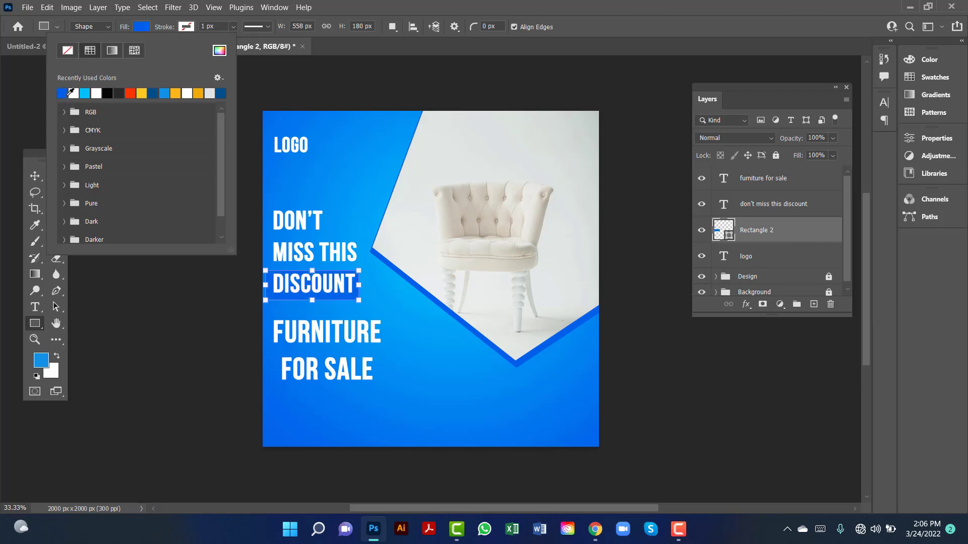
pyautogui.click(36, 174)
pyautogui.click(36, 175)
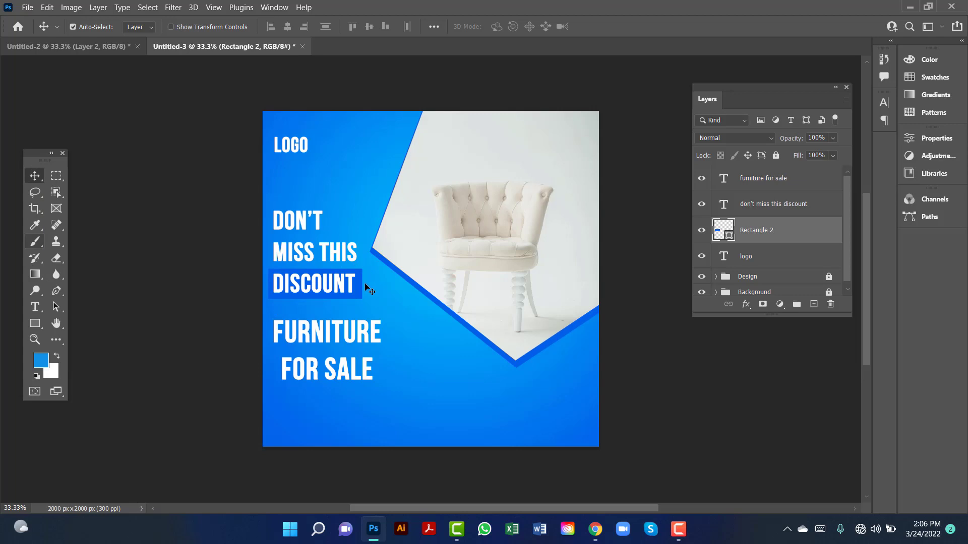
# Step: Duplicate the blue rectangle behind FOR SALE and scale the copy to about 121% so it frames the words
pyautogui.moveTo(361, 285); pyautogui.dragTo(367, 374)
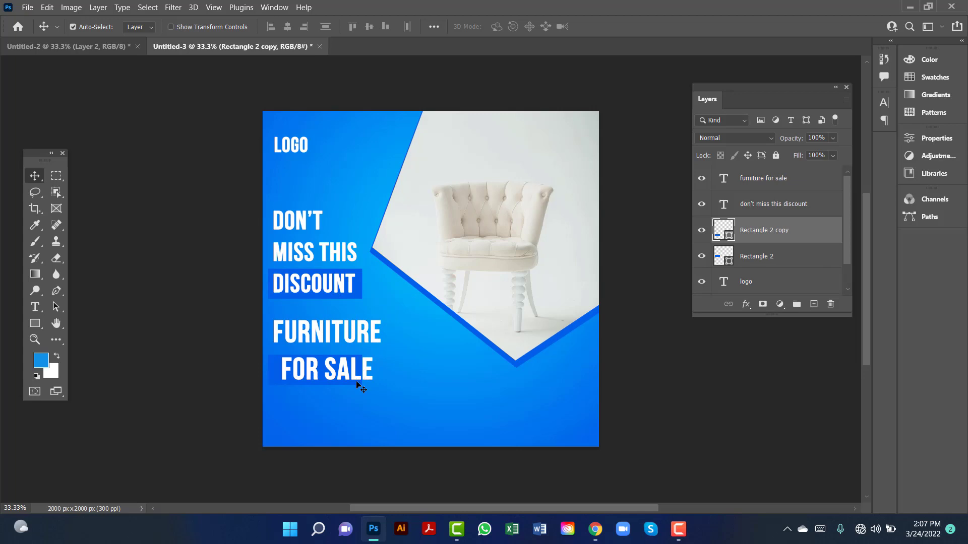
pyautogui.hotkey('ctrl', 't')
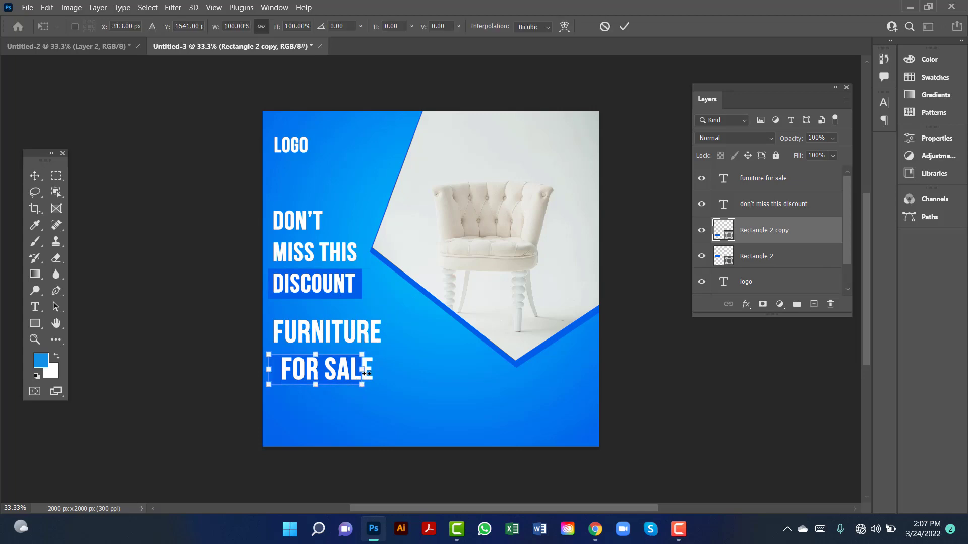
pyautogui.moveTo(366, 373); pyautogui.dragTo(377, 385)
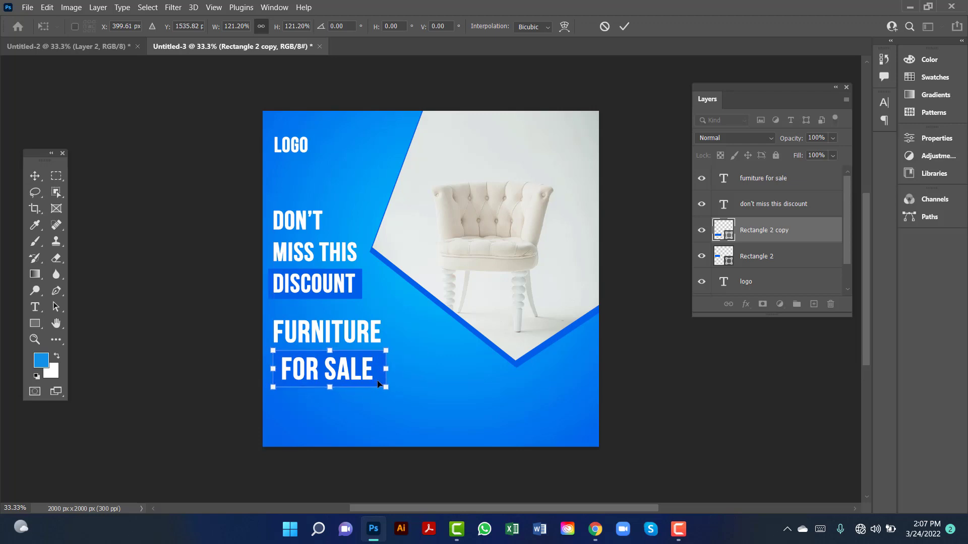
pyautogui.press('Return')
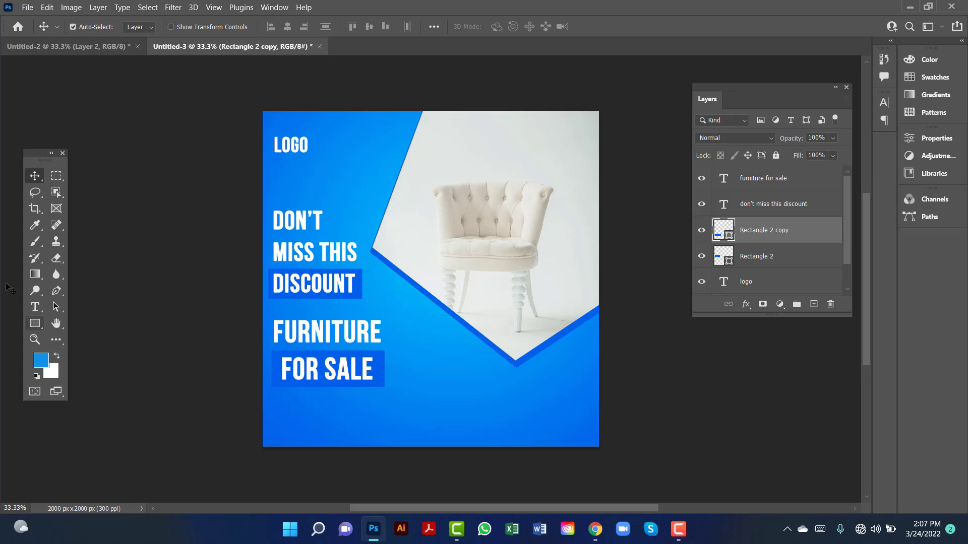
# Step: Add a lorem ipsum paragraph text box below FOR SALE, set its size to 14 pt and slightly narrow the box
pyautogui.click(31, 307)
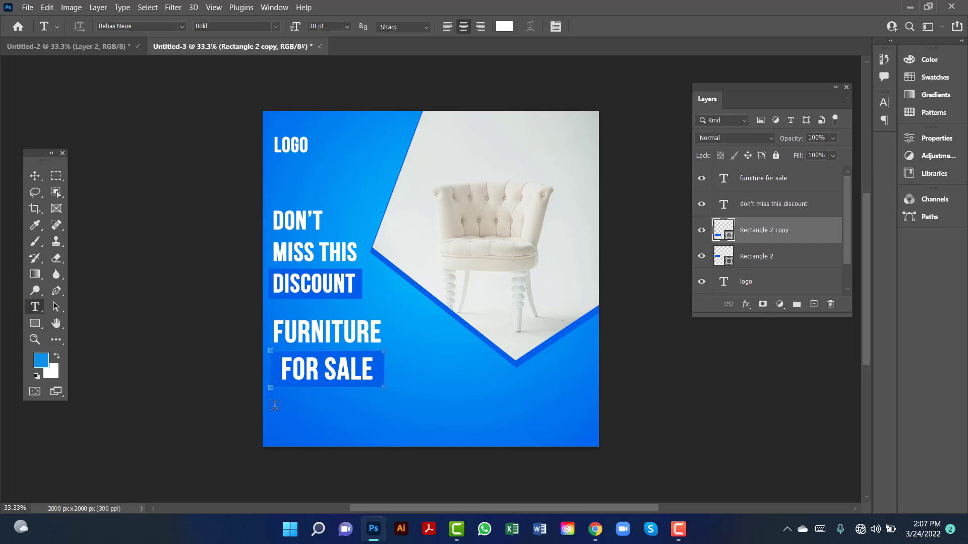
pyautogui.moveTo(276, 403); pyautogui.dragTo(447, 432)
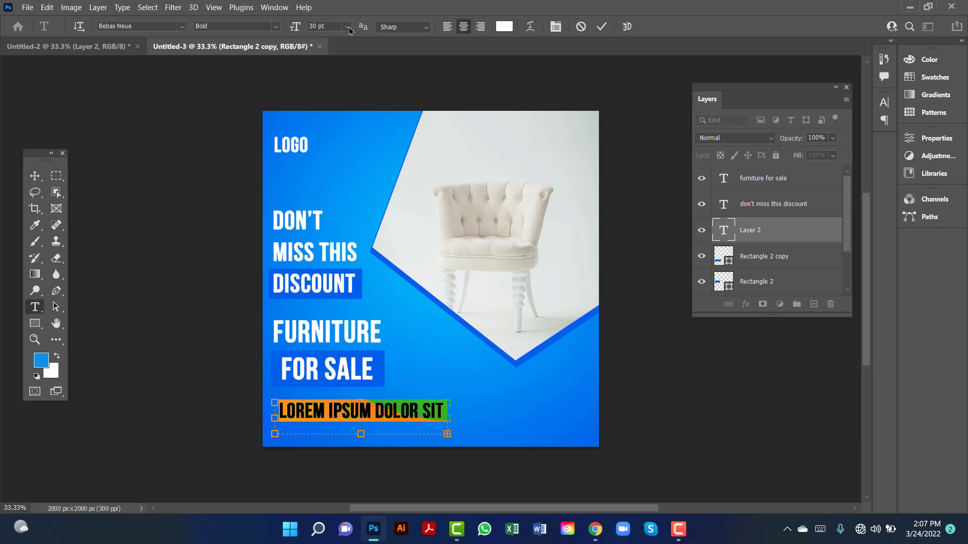
pyautogui.click(348, 27)
pyautogui.click(334, 84)
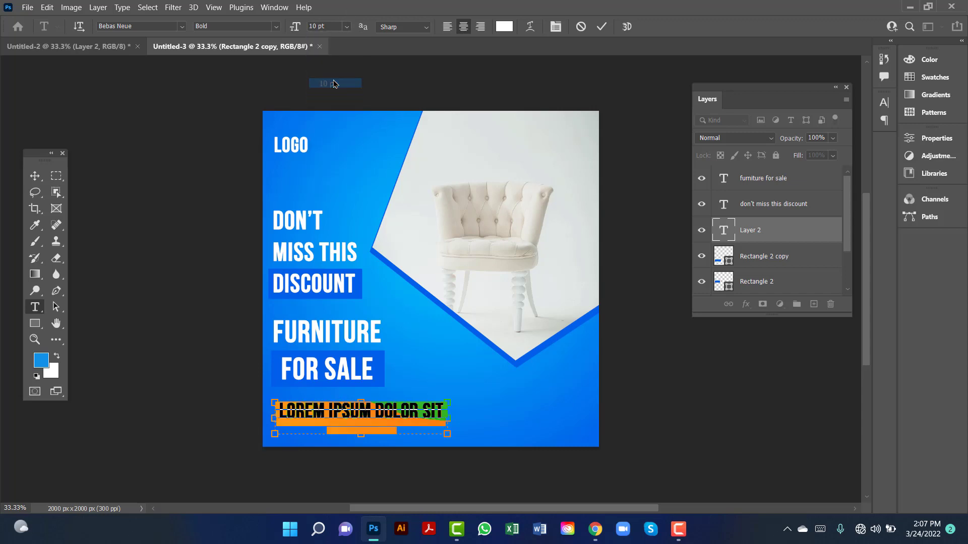
pyautogui.click(347, 27)
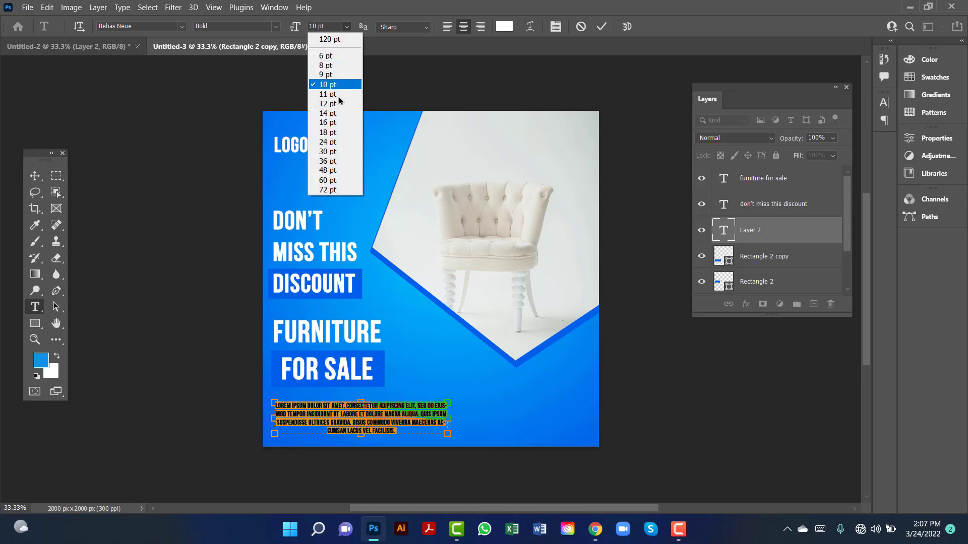
pyautogui.click(337, 114)
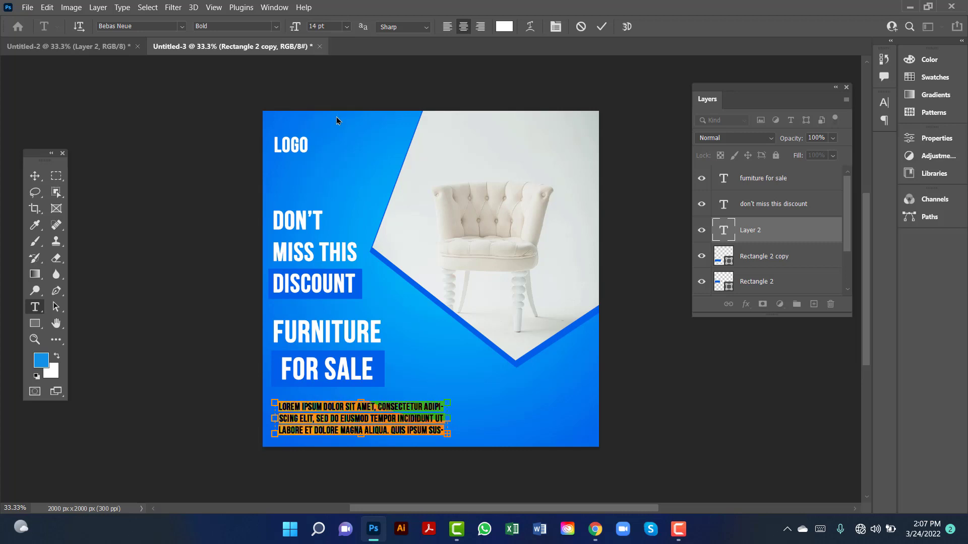
pyautogui.moveTo(448, 425)
pyautogui.mouseDown()
pyautogui.moveTo(442, 419)
pyautogui.moveTo(461, 416)
pyautogui.moveTo(444, 419)
pyautogui.mouseUp()
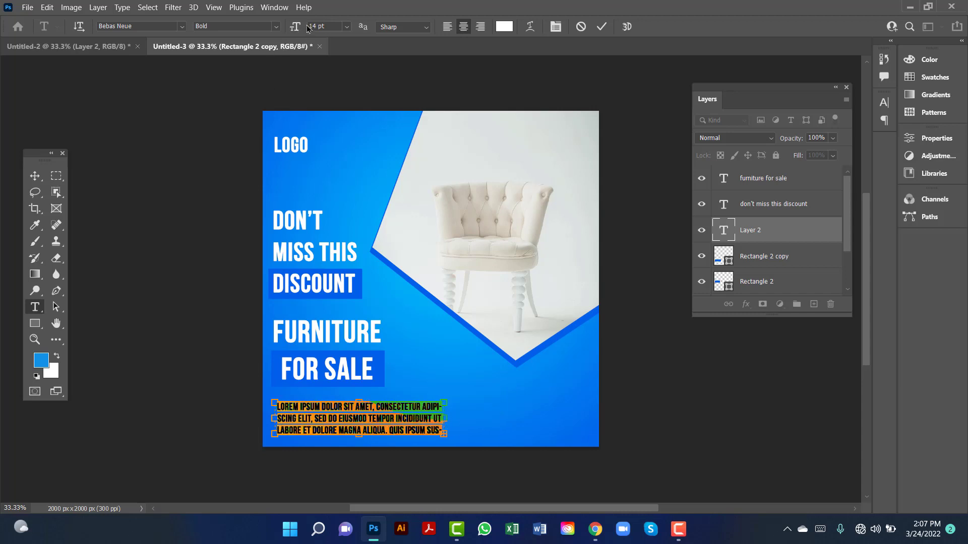
# Step: Set the lorem ipsum paragraph's font style to Regular and shift it to line up with the headlines' left edge
pyautogui.click(278, 27)
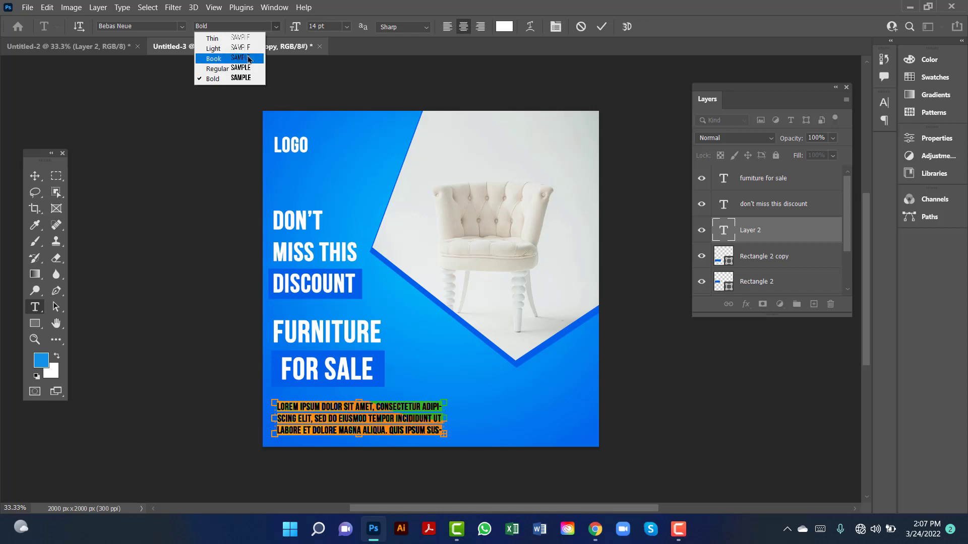
pyautogui.click(222, 68)
pyautogui.click(35, 176)
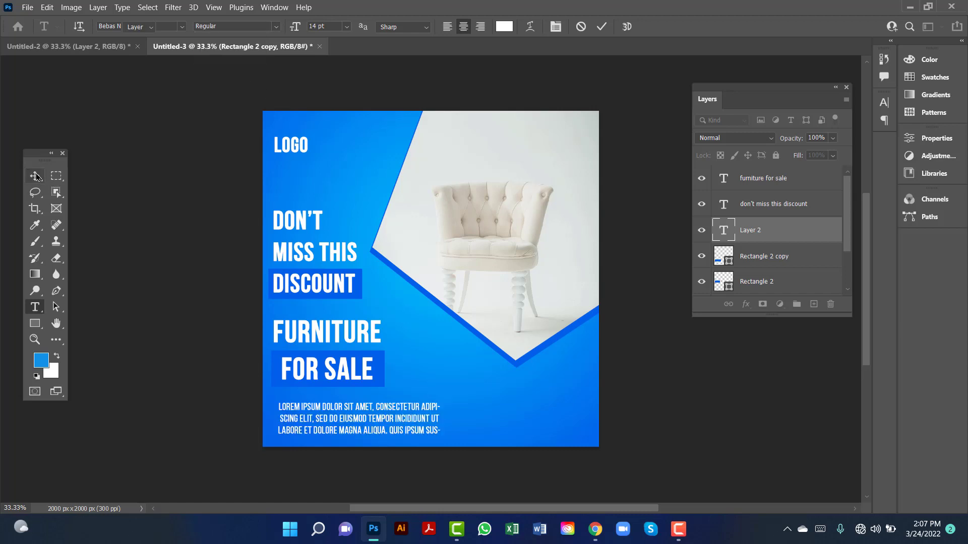
pyautogui.moveTo(381, 422); pyautogui.dragTo(389, 431)
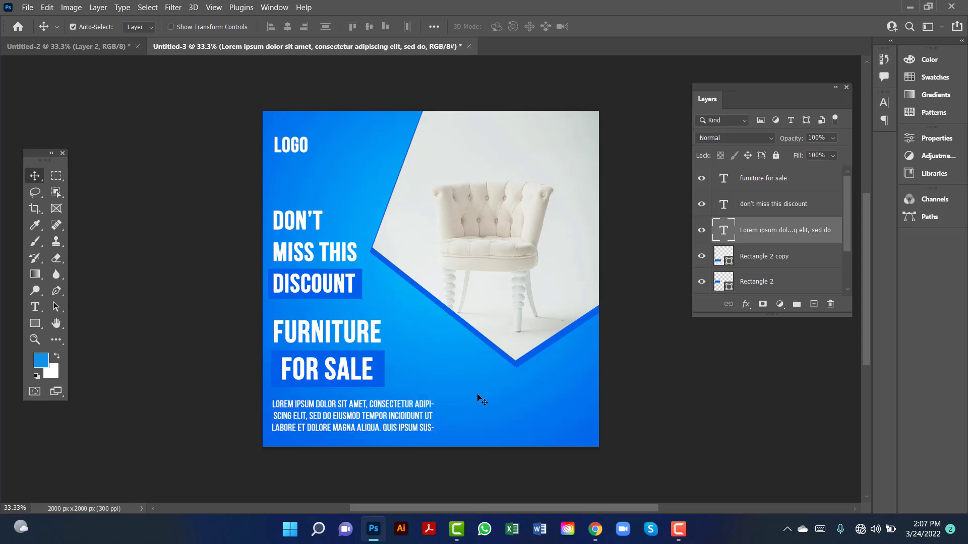
pyautogui.click(244, 363)
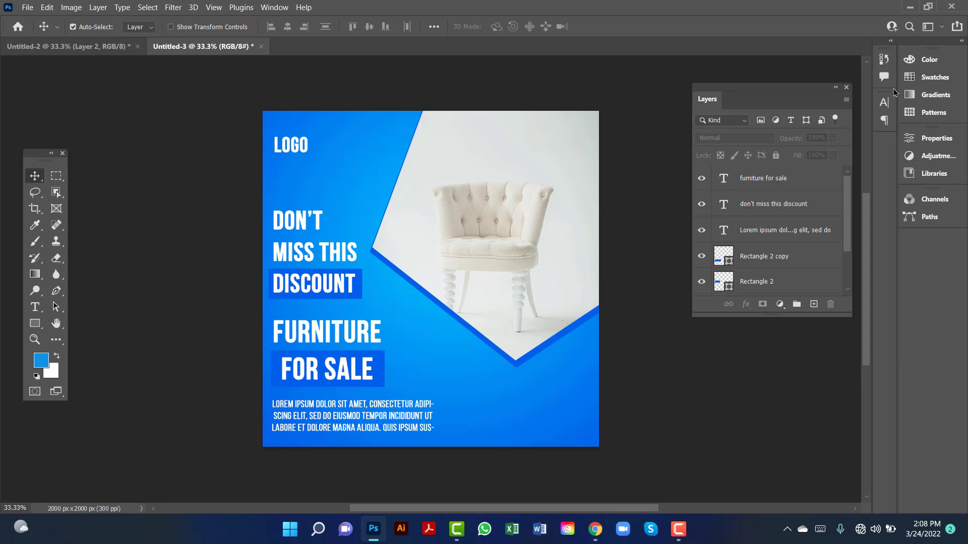
# Step: Group all the layers from logo to furniture for sale, name the group Text and lock it
pyautogui.scroll(-1, 804, 241)
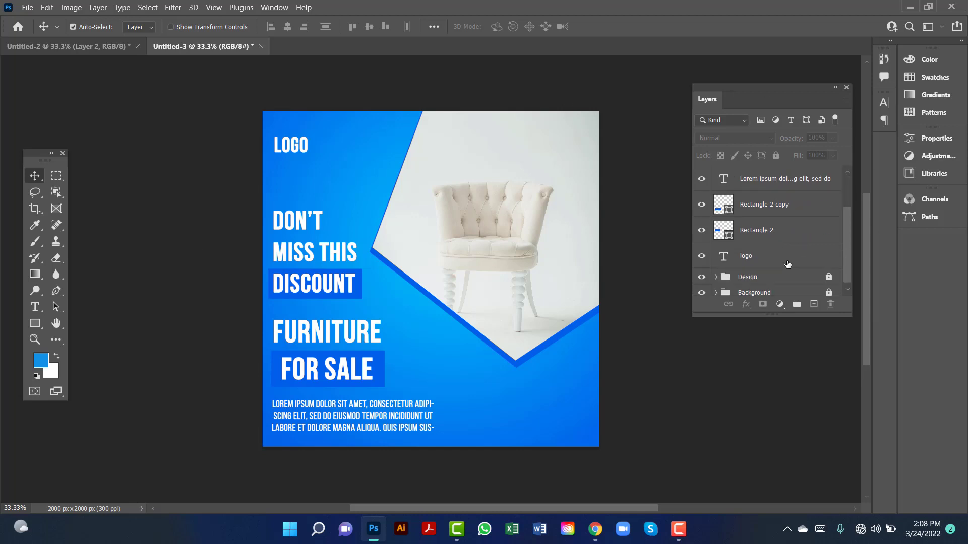
pyautogui.click(788, 264)
pyautogui.scroll(1, 808, 252)
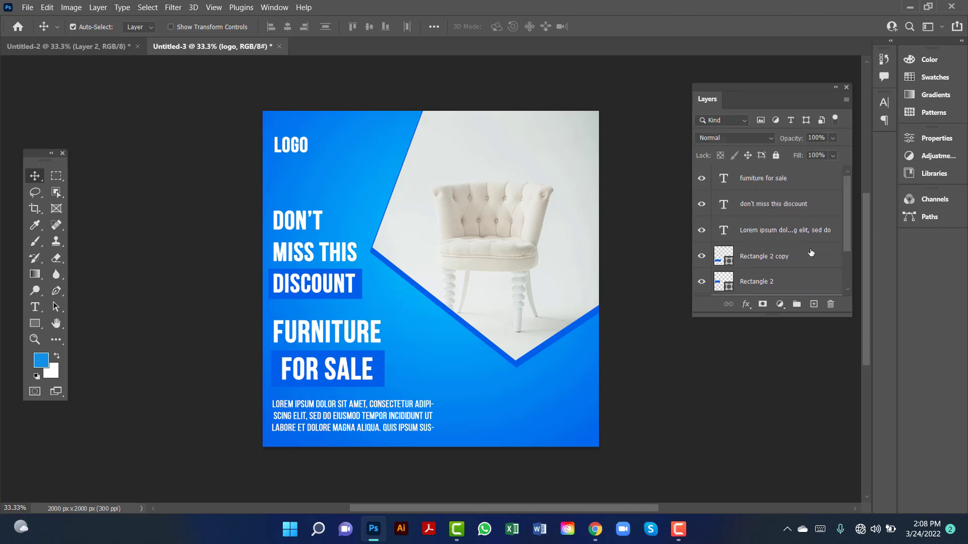
pyautogui.keyDown('shift'); pyautogui.click(808, 183); pyautogui.keyUp('shift')
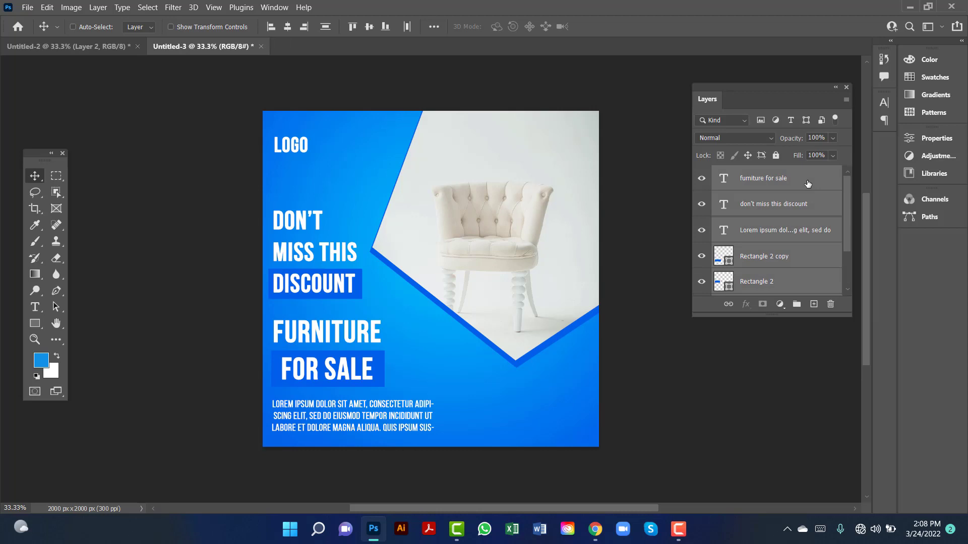
pyautogui.hotkey('ctrl', 'g')
pyautogui.doubleClick(750, 173)
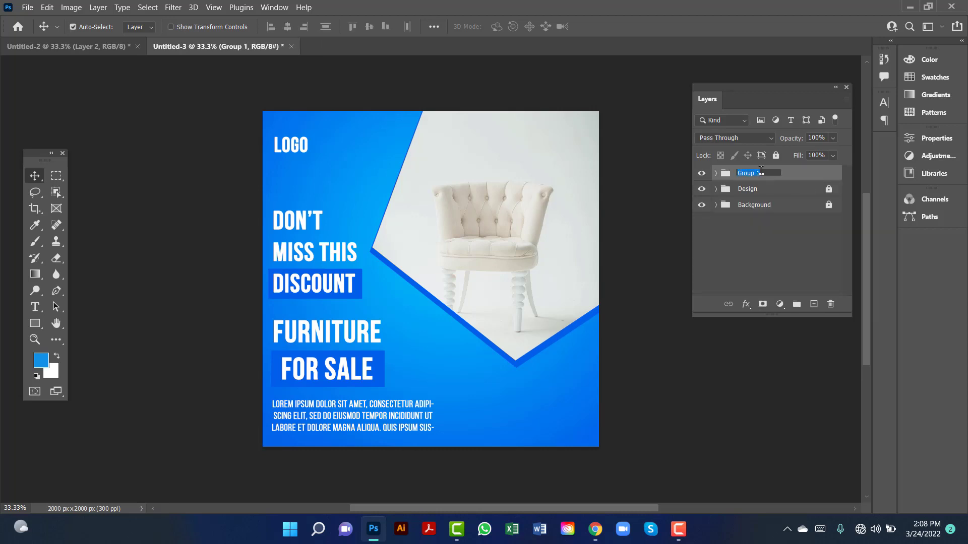
pyautogui.write('Text')
pyautogui.press('Return')
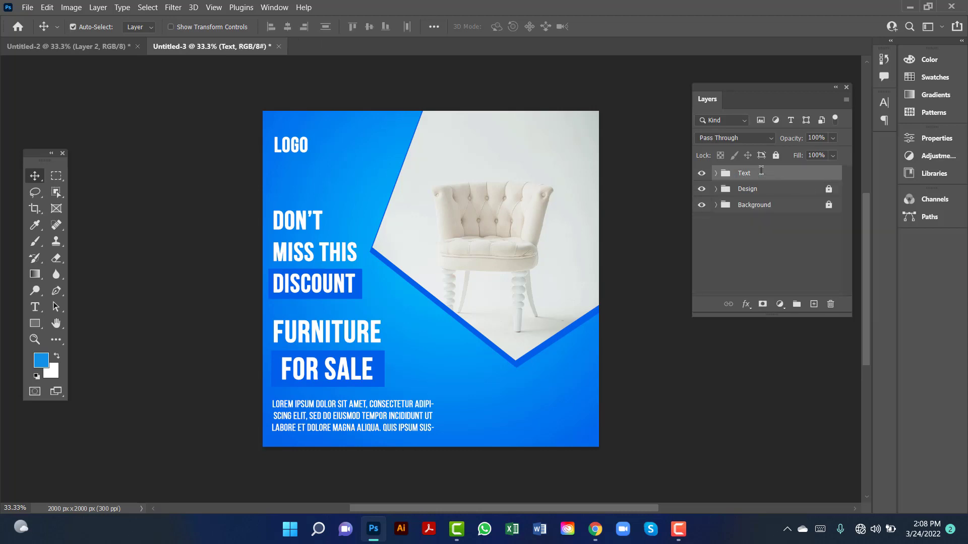
pyautogui.click(775, 155)
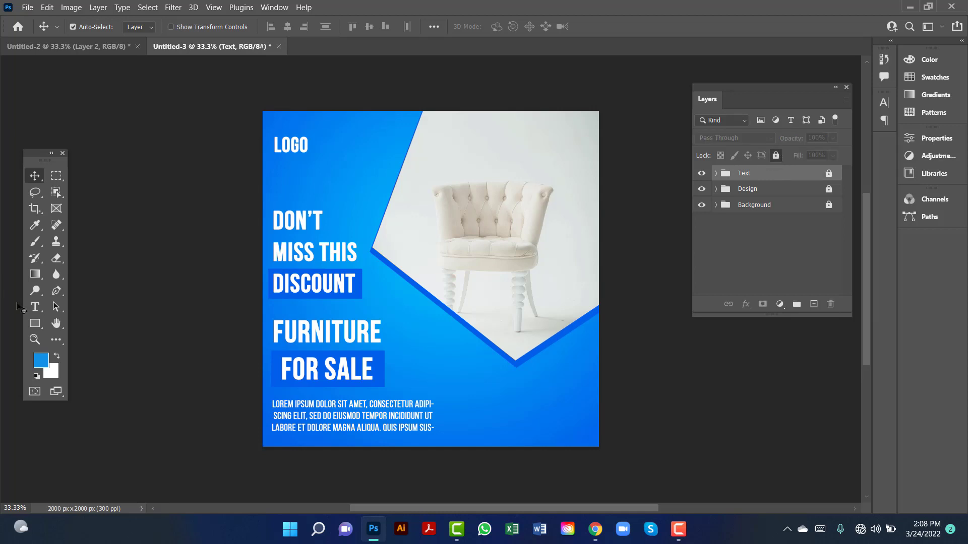
# Step: Draw a circle about 372 × 372 px beside the LOGO text with the Ellipse tool
pyautogui.rightClick(33, 328)
pyautogui.click(76, 335)
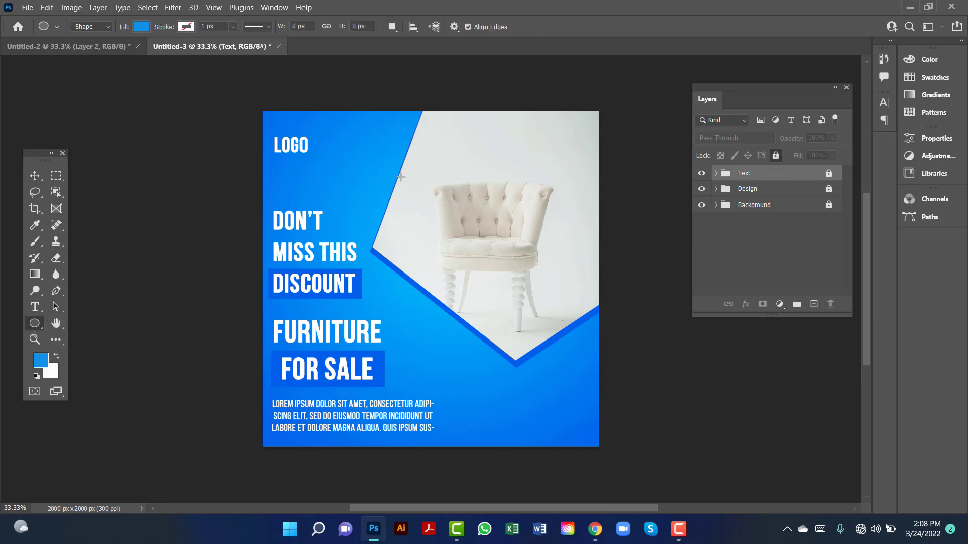
pyautogui.moveTo(374, 144); pyautogui.dragTo(404, 176)
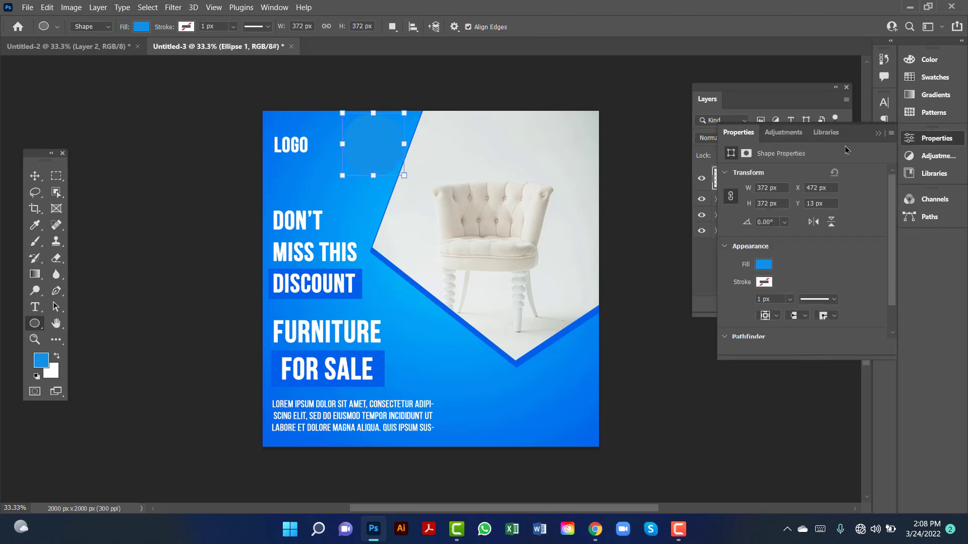
pyautogui.click(876, 136)
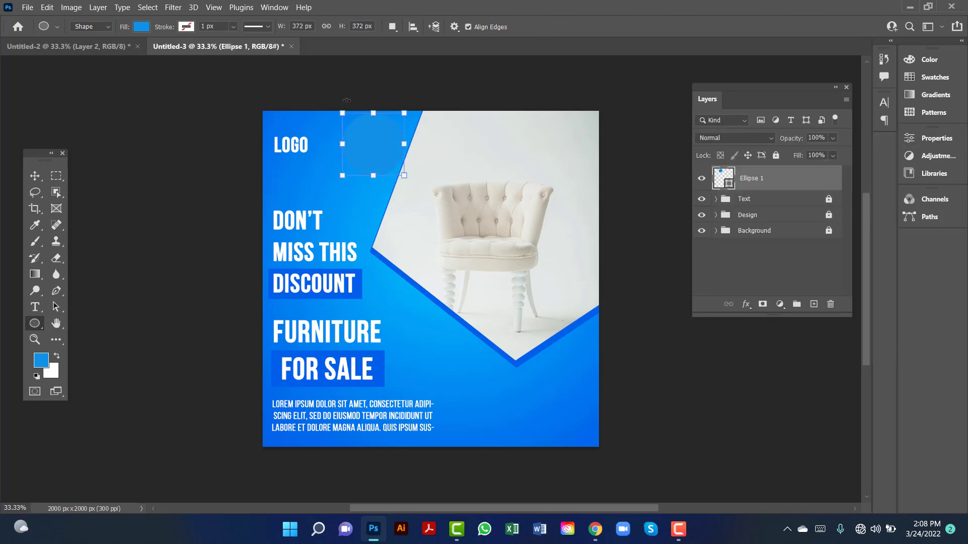
# Step: Fill the circle with the recently used deep blue and move it to overlap the chair photo's slanted left edge
pyautogui.click(141, 26)
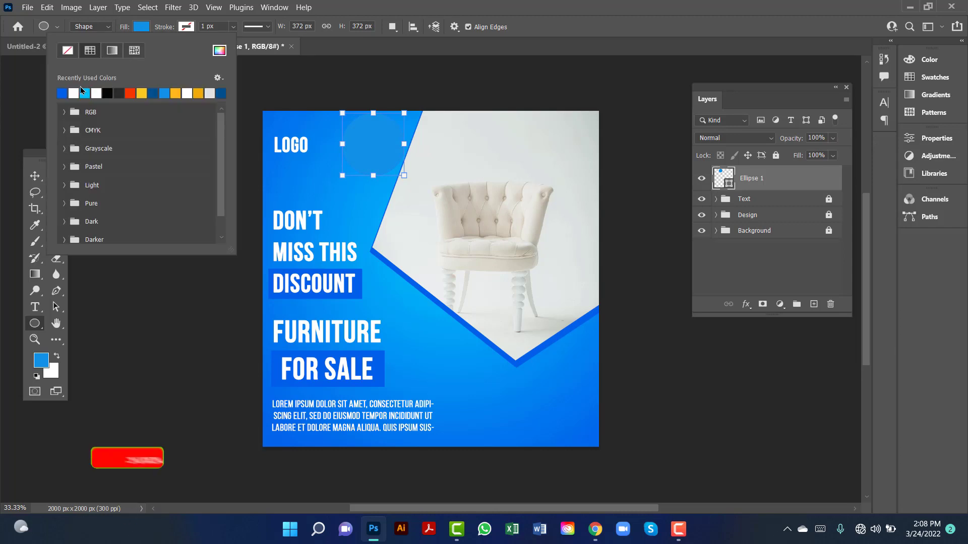
pyautogui.click(67, 92)
pyautogui.click(35, 175)
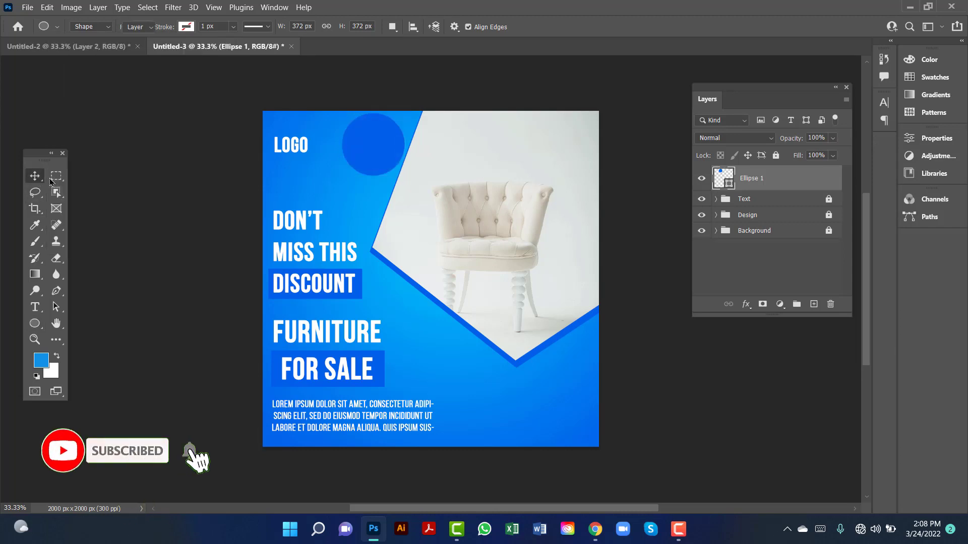
pyautogui.moveTo(371, 147); pyautogui.dragTo(382, 175)
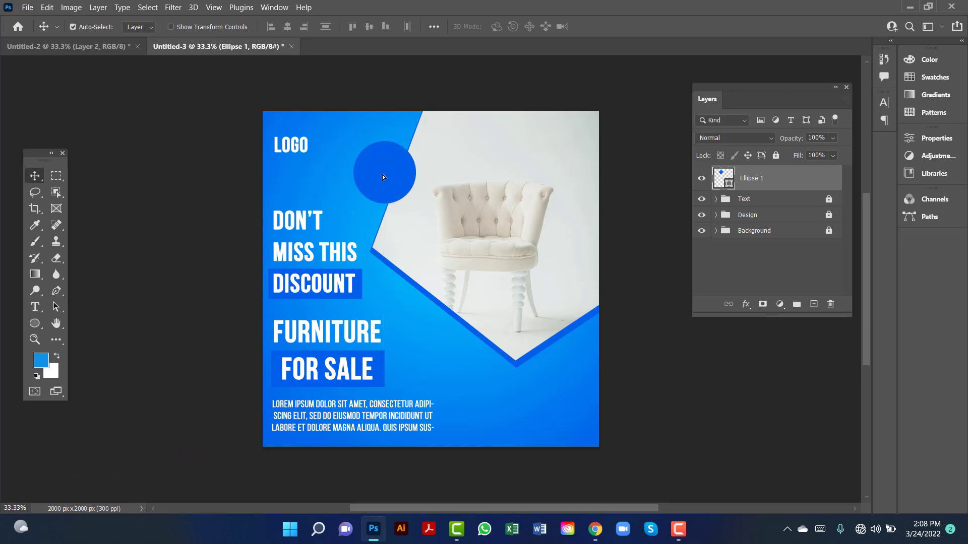
# Step: Duplicate the blue badge circle, place the copy's layer beneath the original and fill the copy white
pyautogui.hotkey('ctrl', 'j')
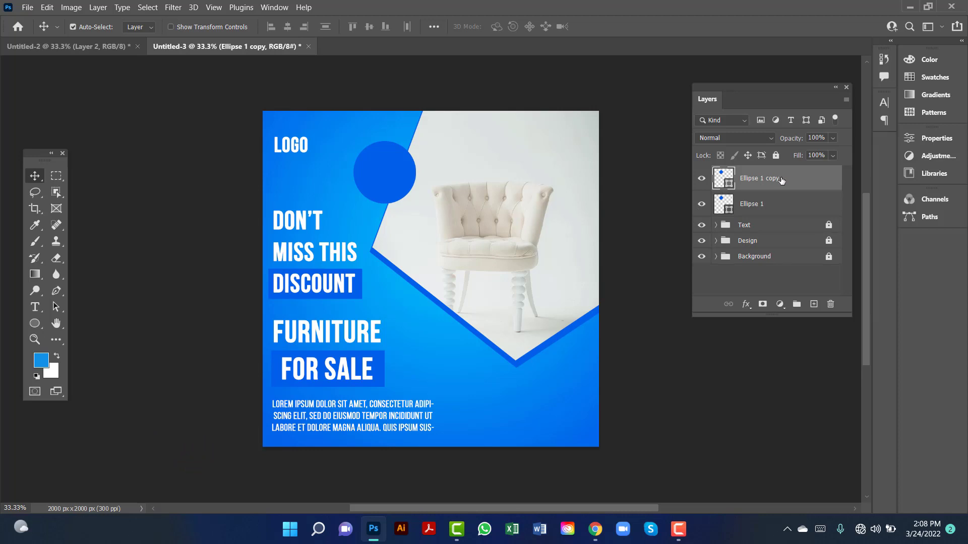
pyautogui.moveTo(781, 180); pyautogui.dragTo(783, 212)
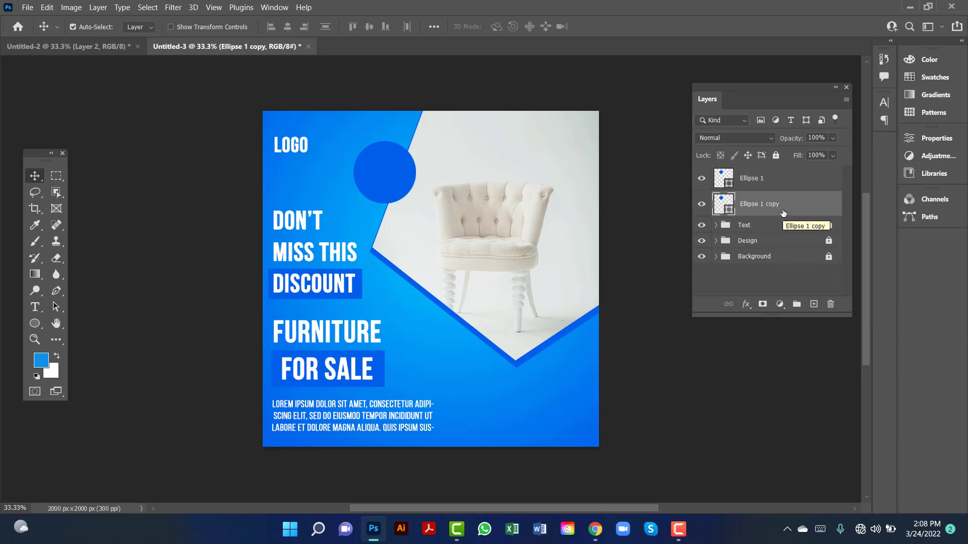
pyautogui.click(34, 323)
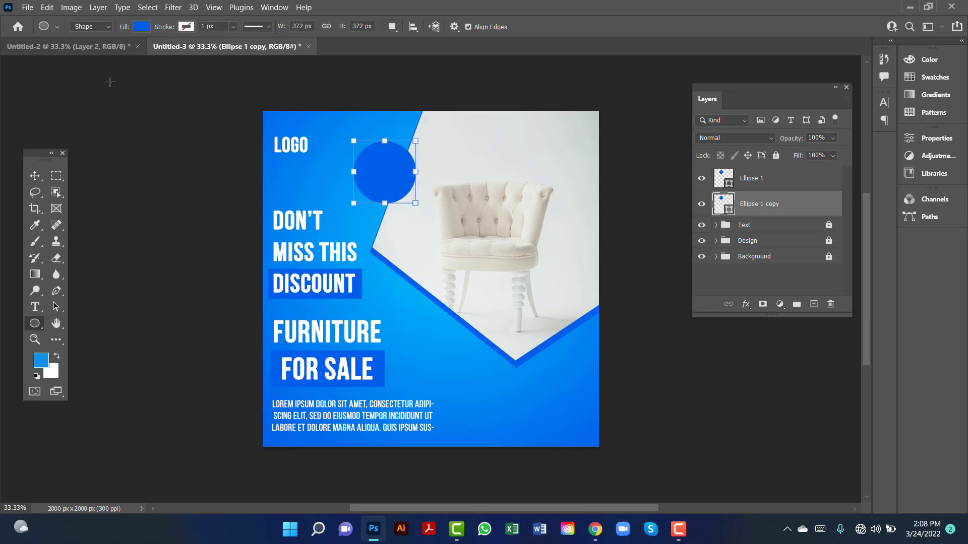
pyautogui.click(141, 28)
pyautogui.click(73, 93)
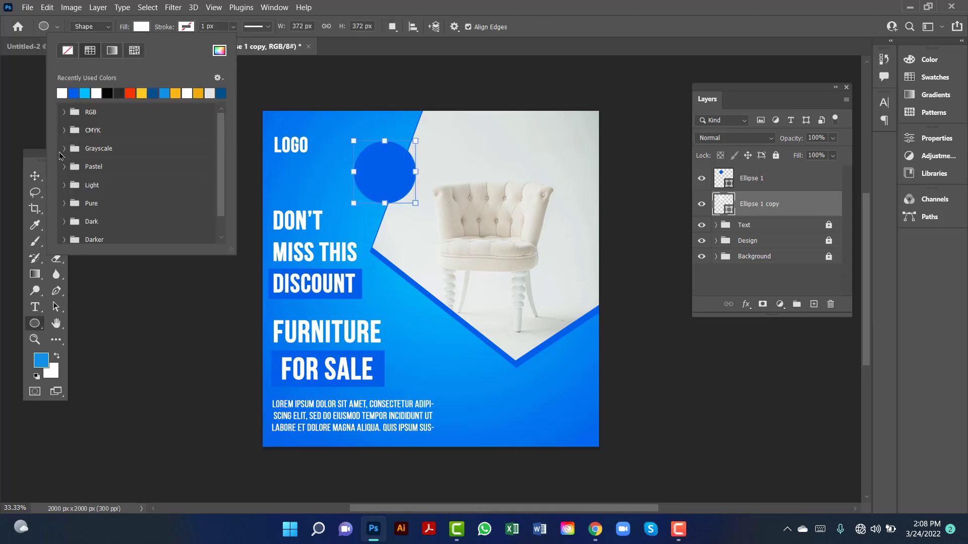
# Step: Nudge the white circle slightly down and to the left so it forms a thin rim behind the blue circle
pyautogui.click(36, 176)
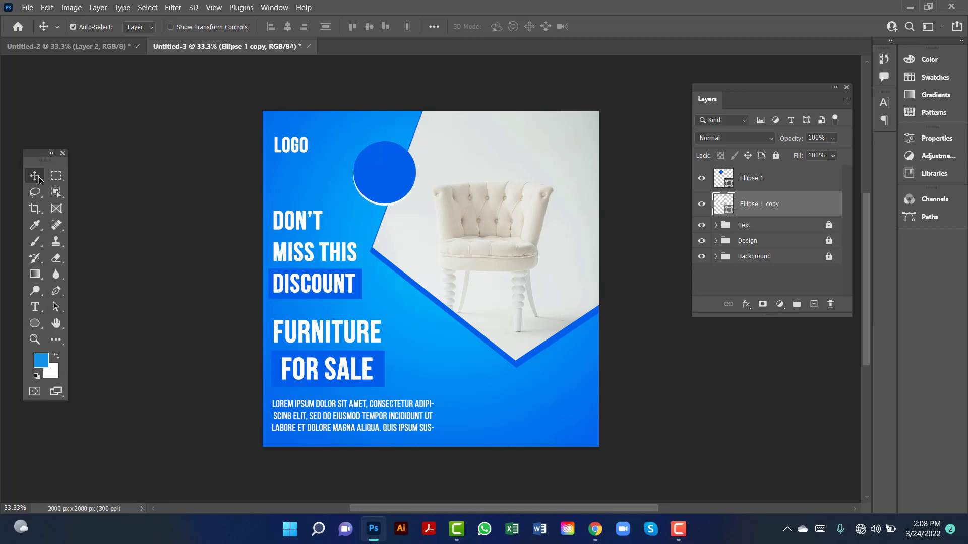
pyautogui.press('Left')
pyautogui.press('Left')
pyautogui.press('Left')
pyautogui.press('Left')
pyautogui.press('Left')
pyautogui.press('Up')
pyautogui.press('Up')
# Step: Add the text 30% in white 30 pt Bebas Neue Bold on the badge and bring its layer above both circles
pyautogui.click(35, 307)
pyautogui.click(377, 164)
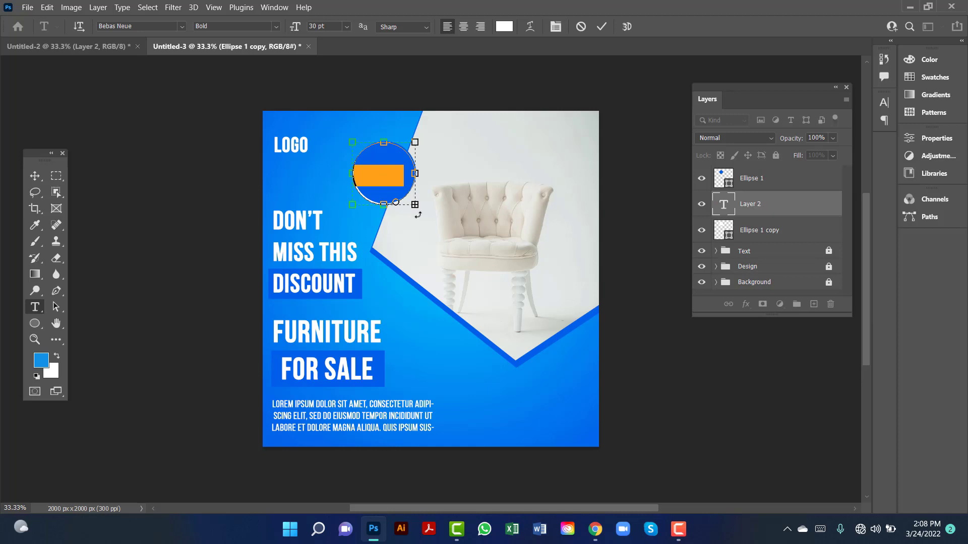
pyautogui.press('BackSpace')
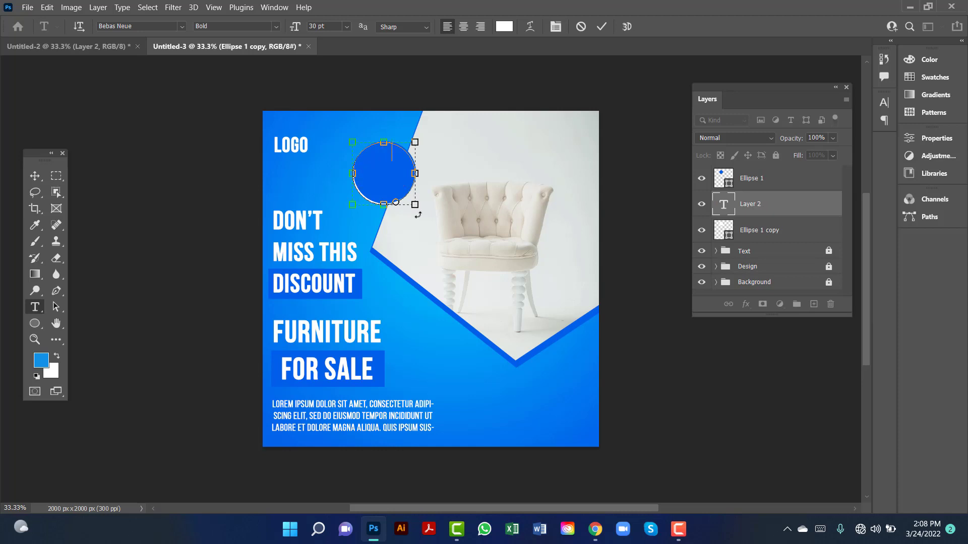
pyautogui.write('30%')
pyautogui.click(35, 176)
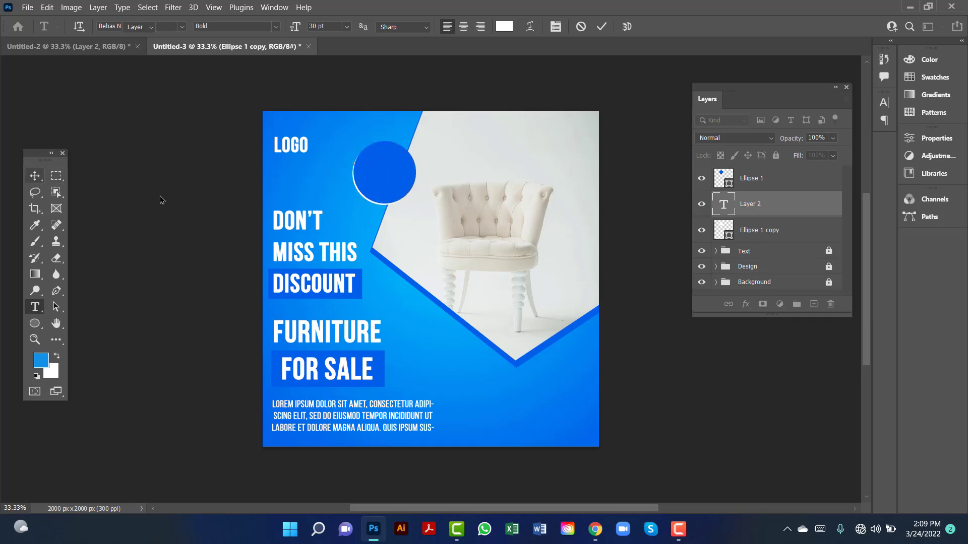
pyautogui.moveTo(779, 210); pyautogui.dragTo(765, 174)
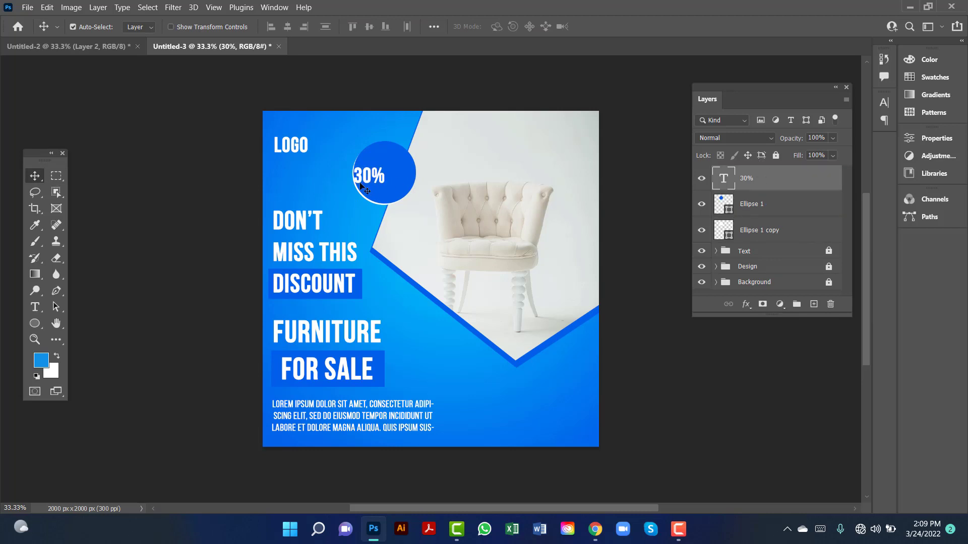
# Step: Center the 30% text in the badge's upper half, duplicate it directly below and change the copy to OFF
pyautogui.moveTo(369, 176); pyautogui.dragTo(388, 189)
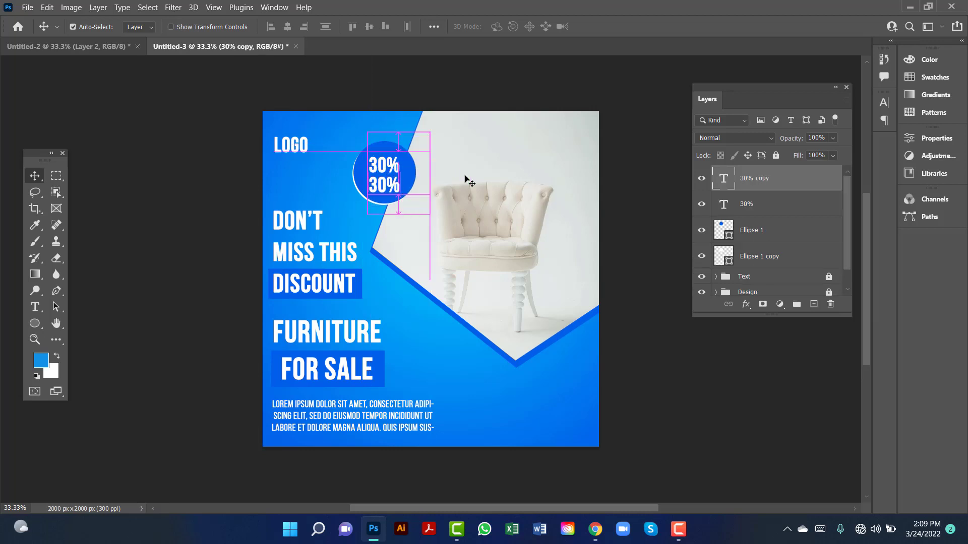
pyautogui.doubleClick(729, 176)
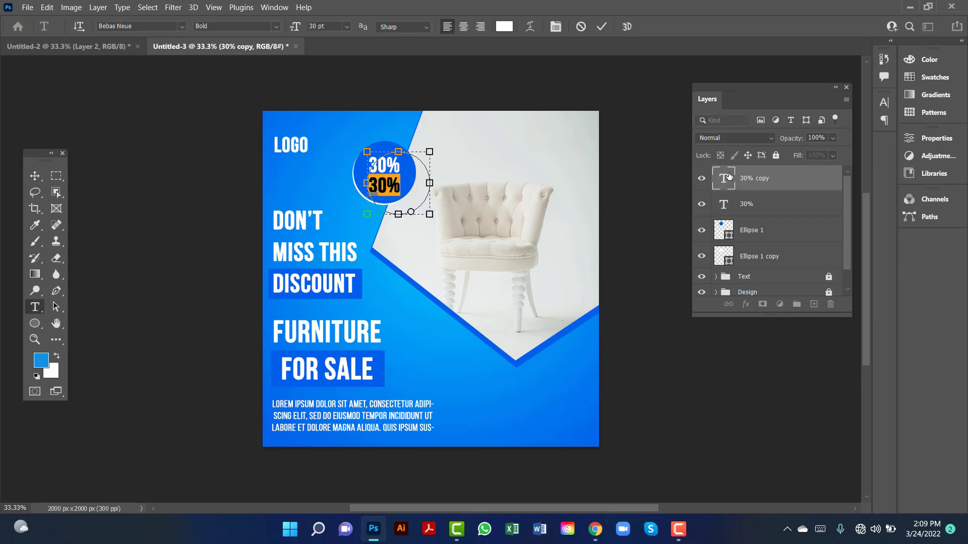
pyautogui.write('OFF')
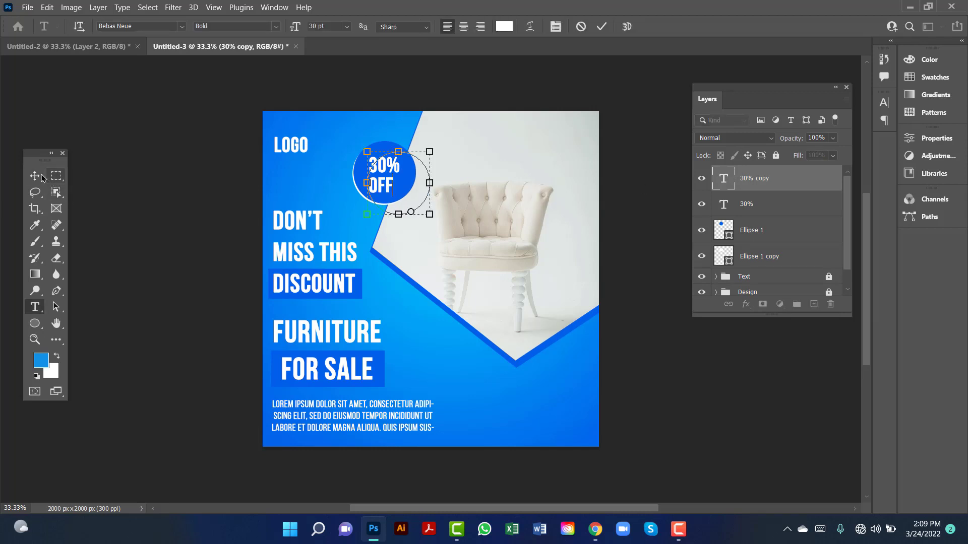
pyautogui.click(42, 177)
# Step: Shift the OFF text about 44 px right to line up with the right edge of the 30% text, and deselect it
pyautogui.moveTo(390, 187); pyautogui.dragTo(396, 186)
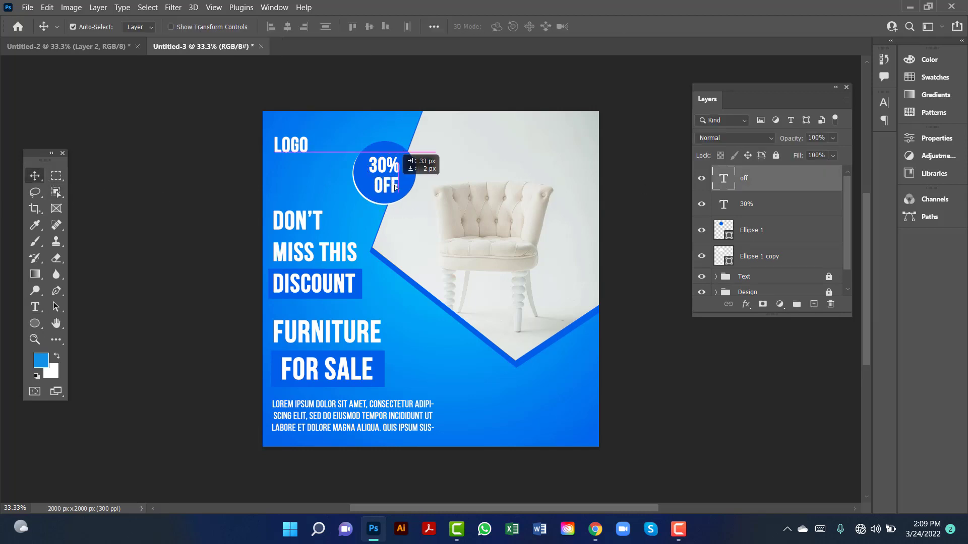
pyautogui.press('Right')
pyautogui.press('Right')
pyautogui.press('Right')
pyautogui.press('Right')
pyautogui.press('Right')
pyautogui.press('Right')
pyautogui.press('Right')
pyautogui.press('Right')
pyautogui.press('Right')
pyautogui.press('Right')
pyautogui.press('Right')
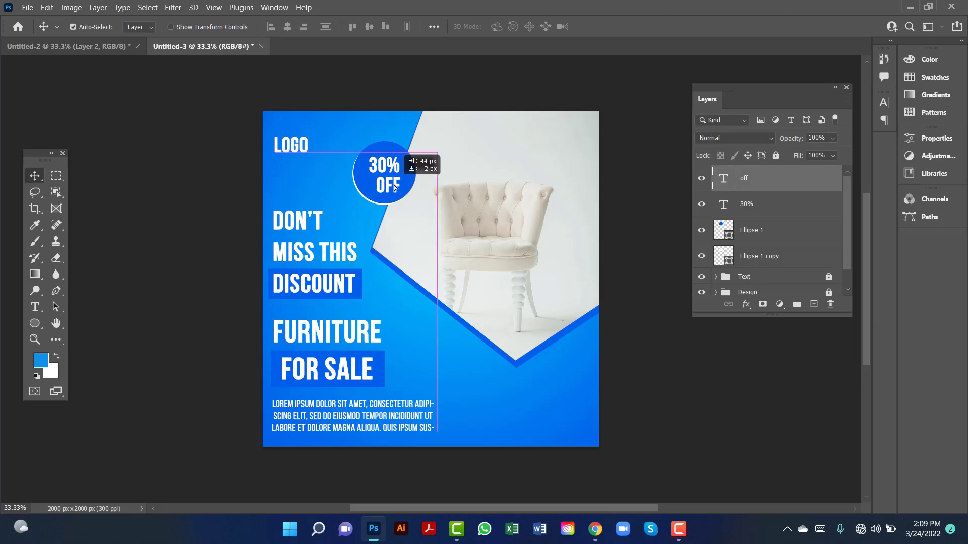
pyautogui.click(596, 391)
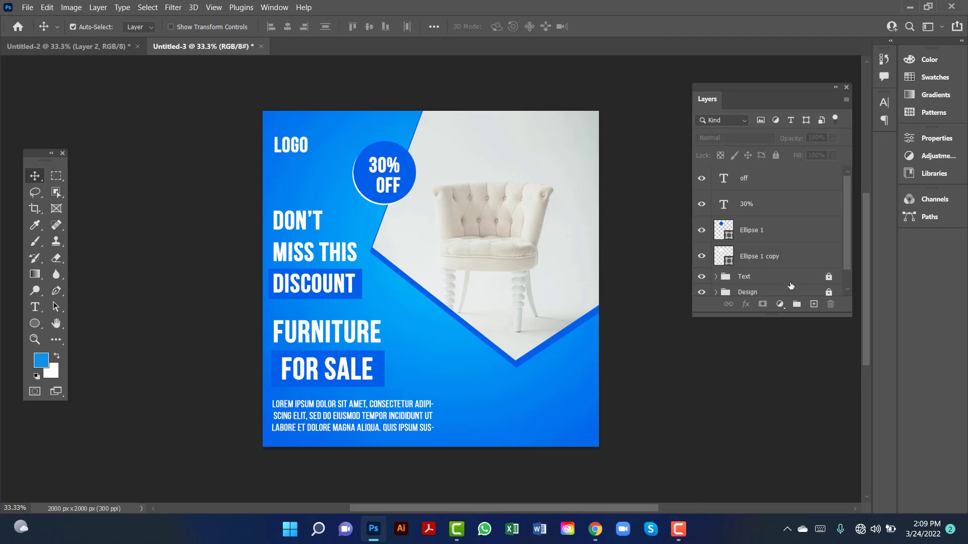
# Step: Group both badge circles with the 30% and OFF text layers and name the group 30% OFF
pyautogui.click(794, 262)
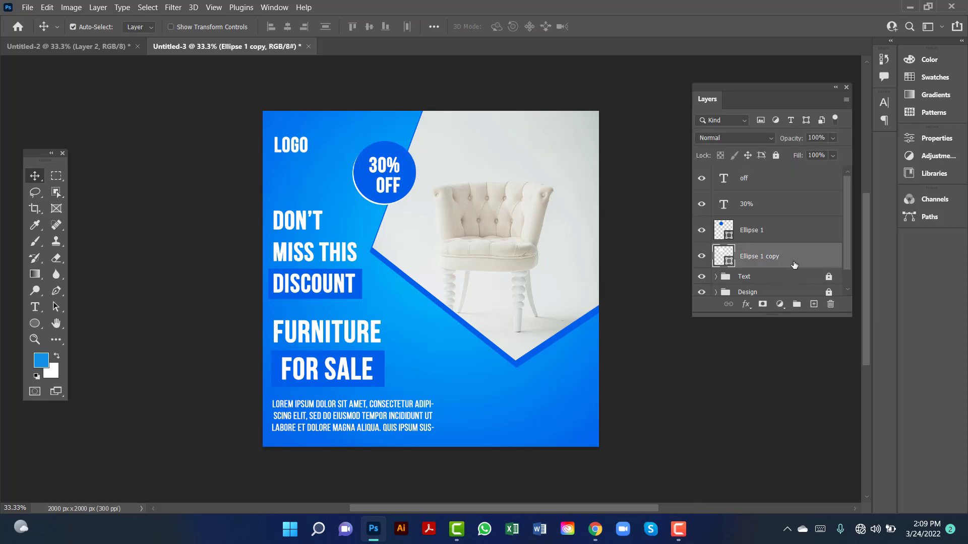
pyautogui.keyDown('shift'); pyautogui.click(775, 183); pyautogui.keyUp('shift')
pyautogui.hotkey('ctrl', 'g')
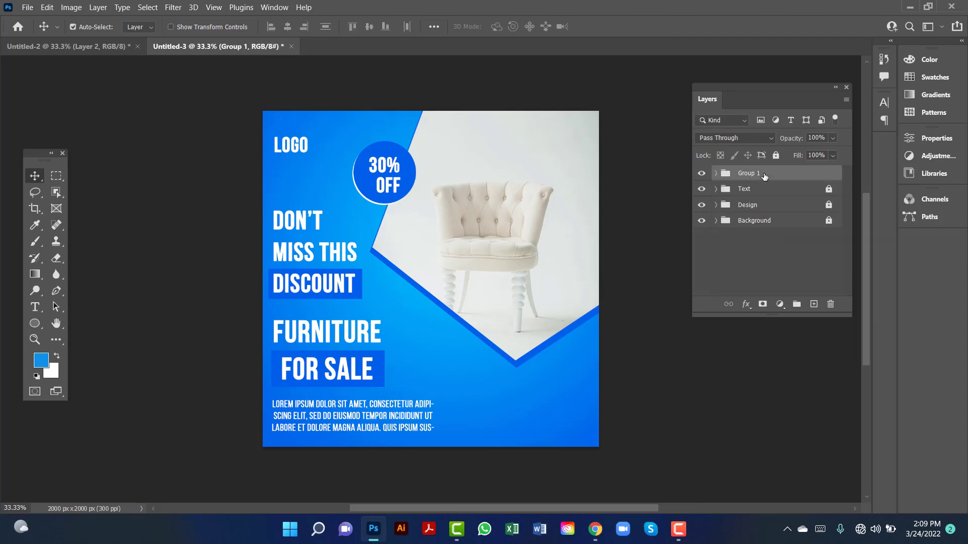
pyautogui.doubleClick(762, 173)
pyautogui.write('#')
pyautogui.press('Return')
# Step: Unlock the Text, Design and Background groups
pyautogui.click(828, 188)
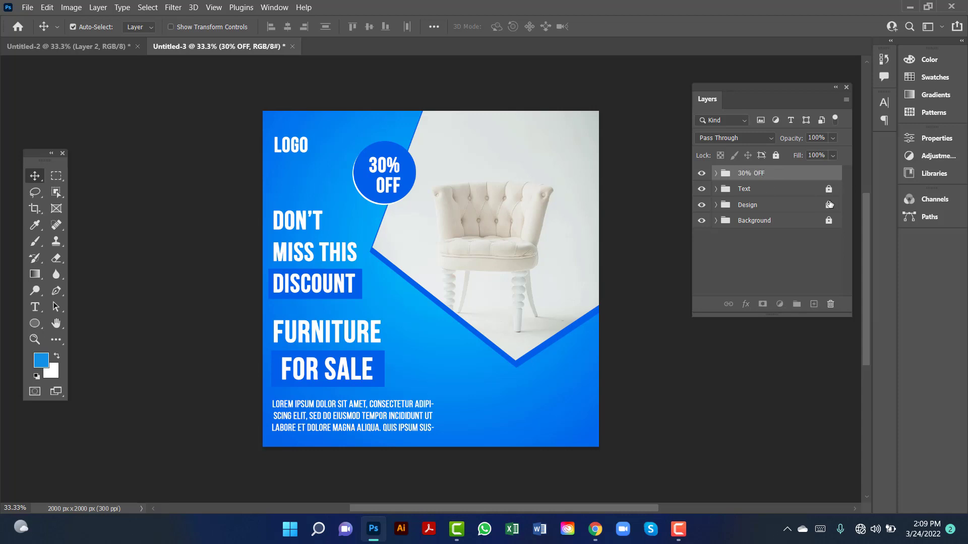
pyautogui.click(829, 205)
pyautogui.click(828, 221)
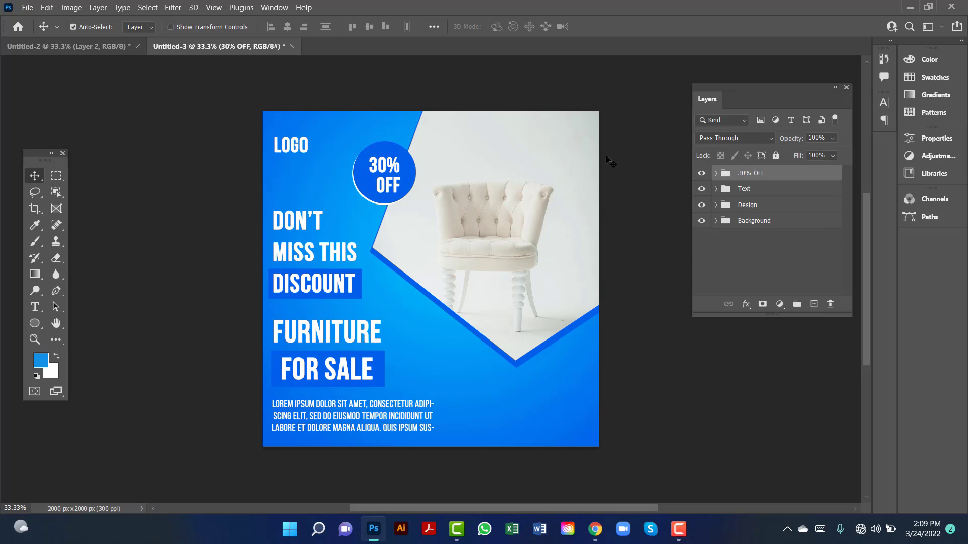